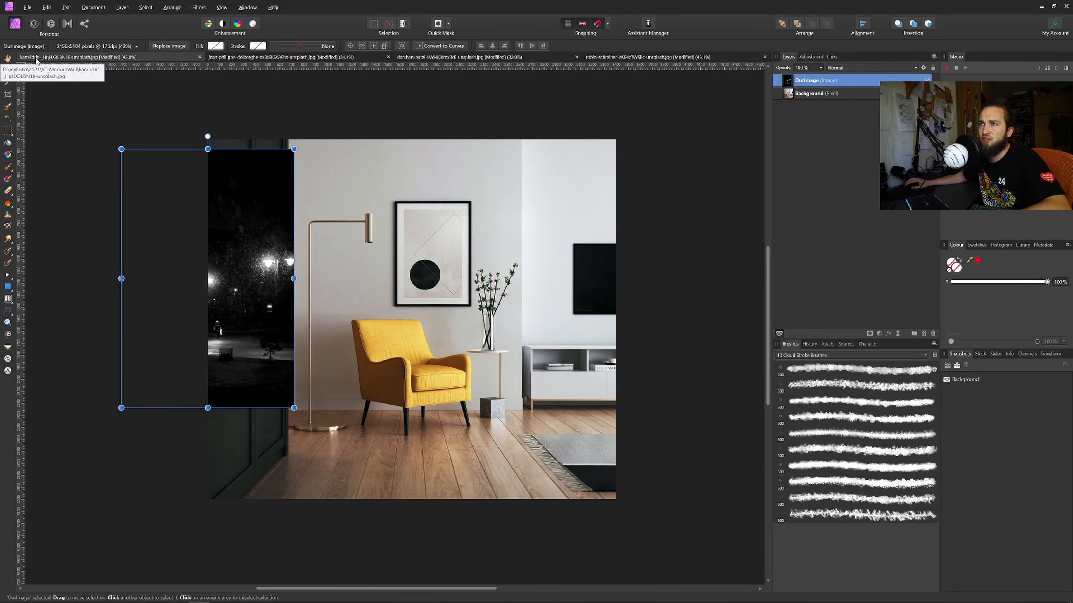
Step: Move the OurImage night photo onto the framed picture above the armchair and scale it down to roughly the frame's size
{"action": "left_click_drag", "start_coordinate": [151, 299], "coordinate": [375, 304]}
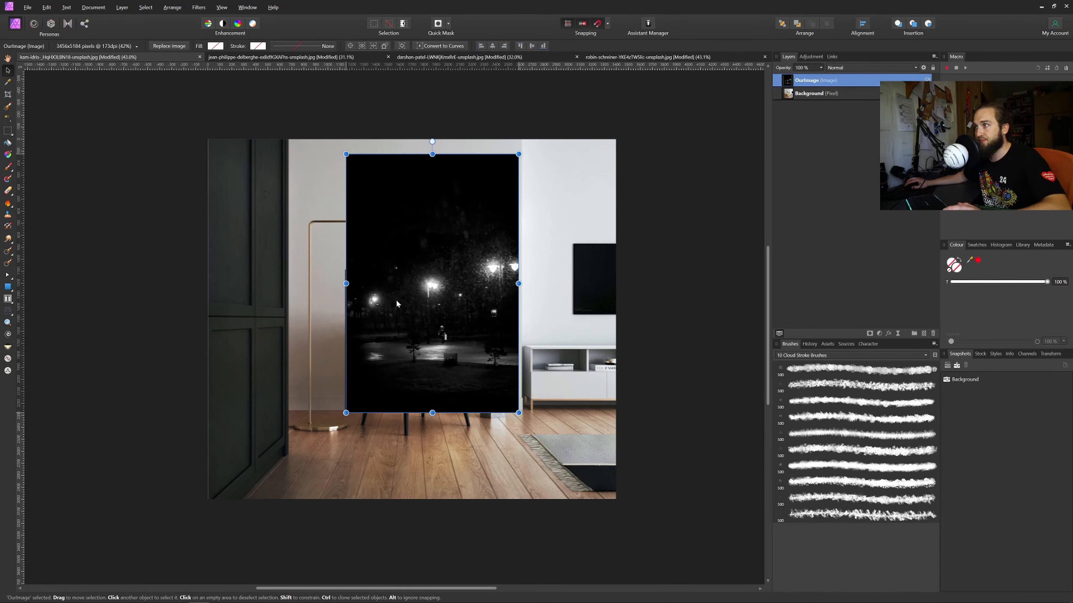
{"action": "left_click_drag", "start_coordinate": [496, 385], "coordinate": [421, 267]}
{"action": "left_click_drag", "start_coordinate": [381, 195], "coordinate": [430, 241]}
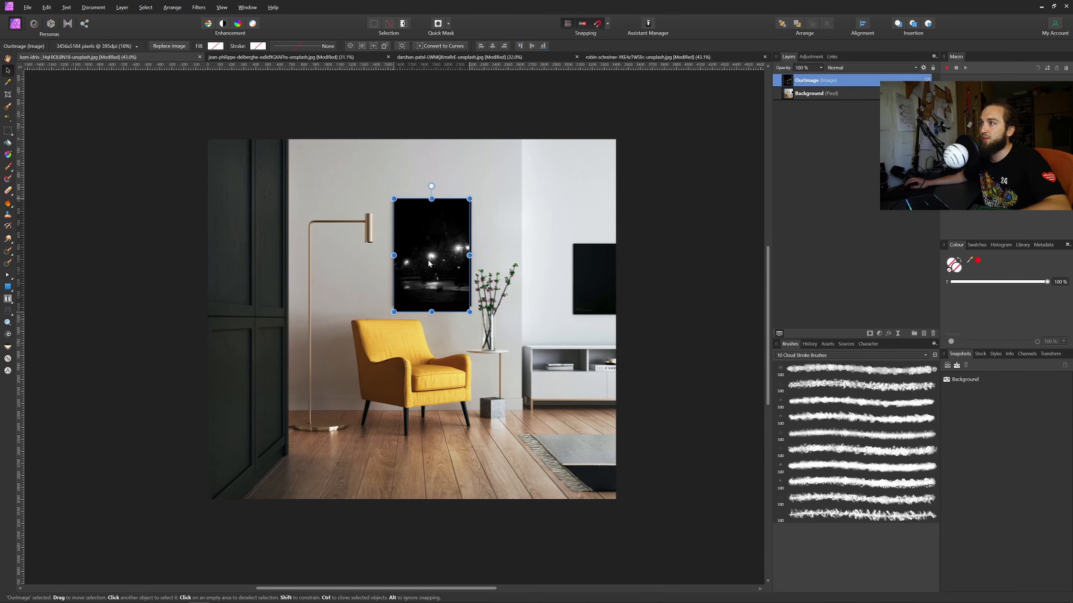
Step: Shrink the night photo further and position it centrally inside the black frame, leaving an even white mat around it
{"action": "scroll", "coordinate": [430, 240], "scroll_direction": "up", "scroll_amount": 4}
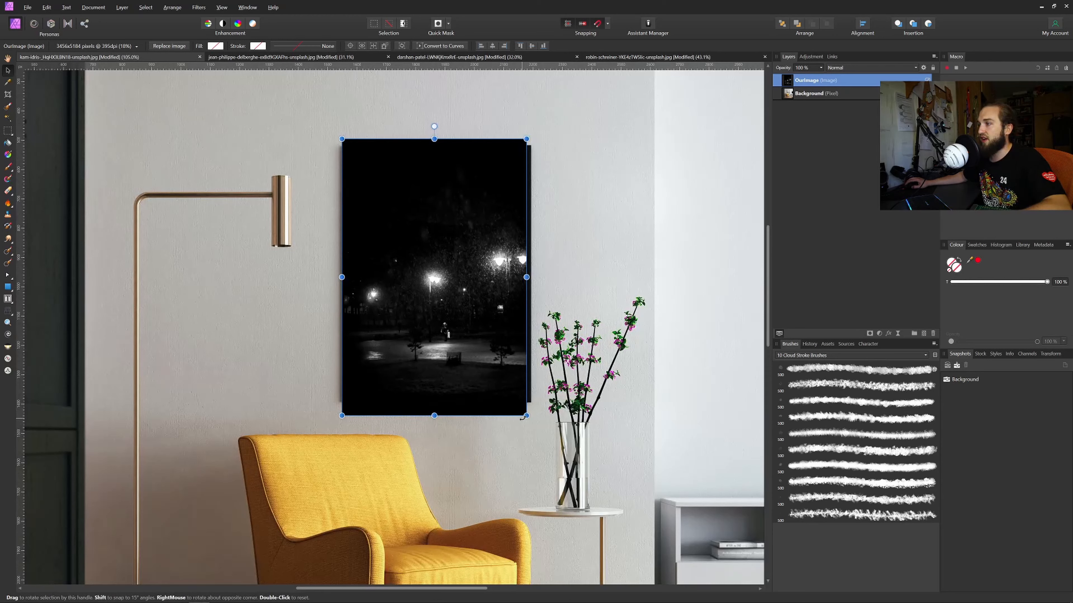
{"action": "left_click_drag", "start_coordinate": [526, 416], "coordinate": [503, 380]}
{"action": "left_click_drag", "start_coordinate": [441, 293], "coordinate": [470, 333]}
{"action": "left_click_drag", "start_coordinate": [526, 406], "coordinate": [509, 378]}
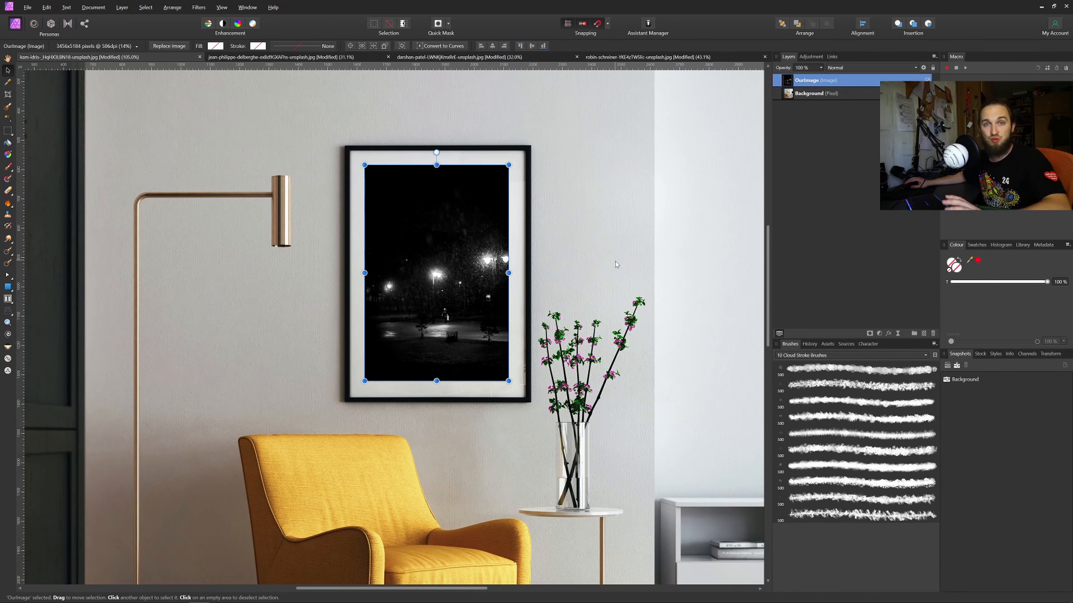
{"action": "left_click", "coordinate": [534, 341]}
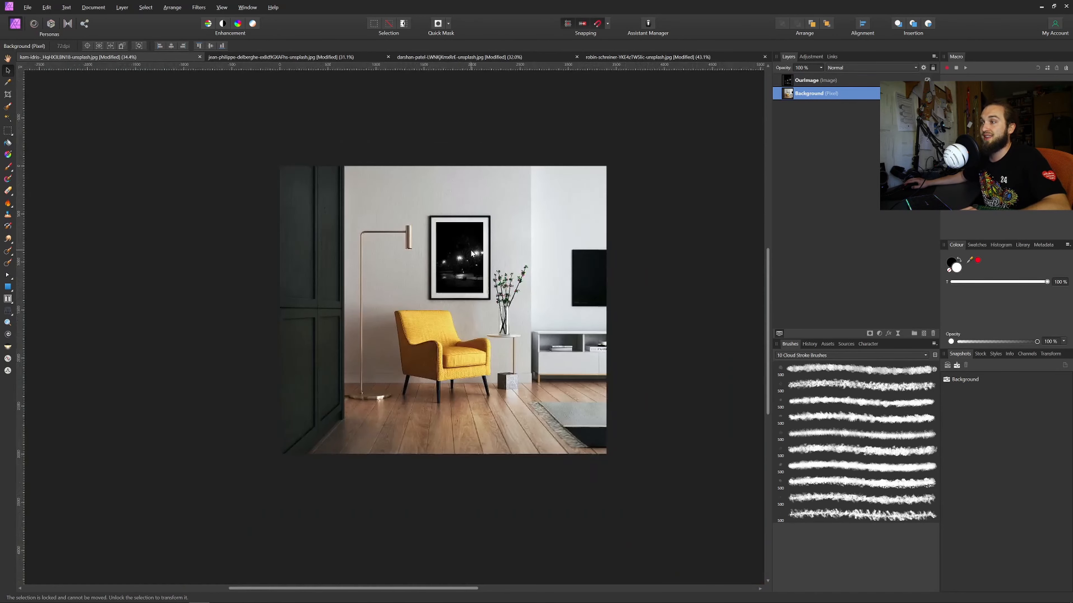
{"action": "scroll", "coordinate": [464, 247], "scroll_direction": "down", "scroll_amount": 5}
{"action": "left_click", "coordinate": [667, 285]}
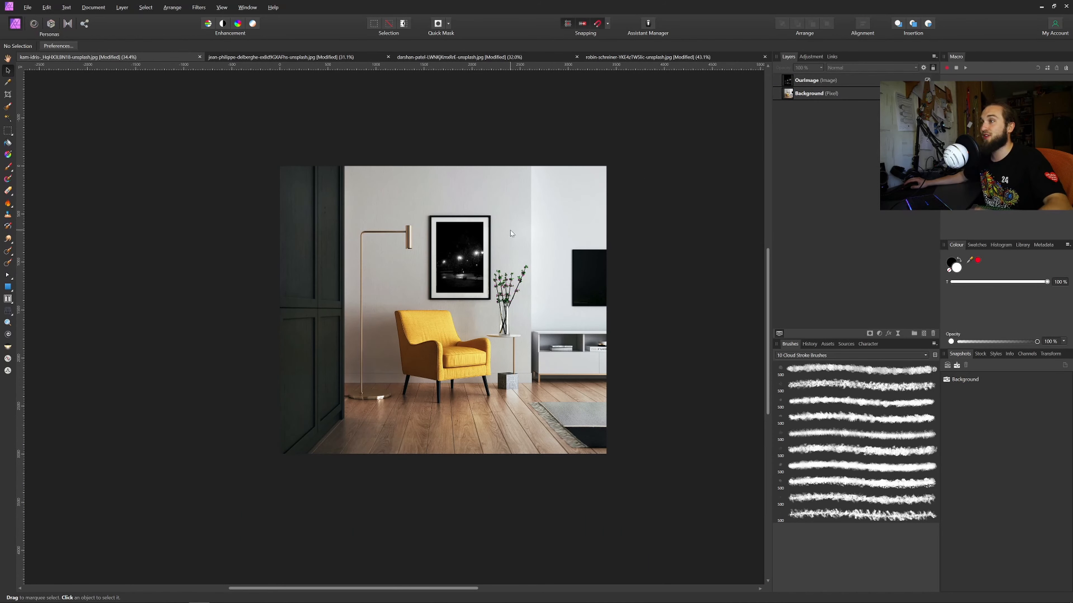
Step: Add a Curves adjustment to OurImage that lifts its blacks, with a point at X 0.116, Y 0.152, and compare with the photo hidden
{"action": "left_click", "coordinate": [810, 81]}
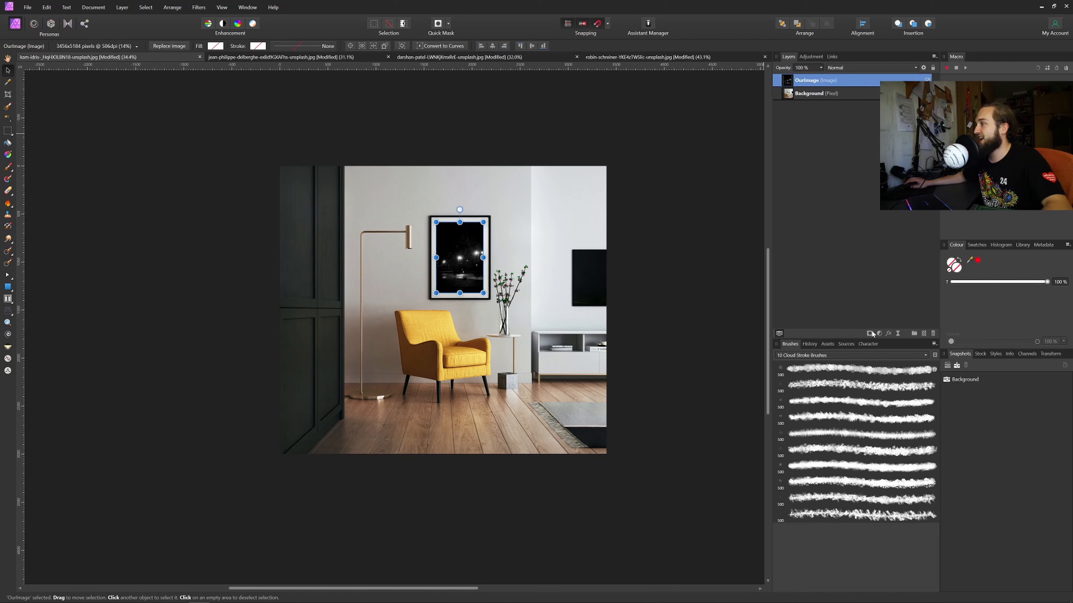
{"action": "left_click", "coordinate": [878, 333]}
{"action": "left_click", "coordinate": [816, 450]}
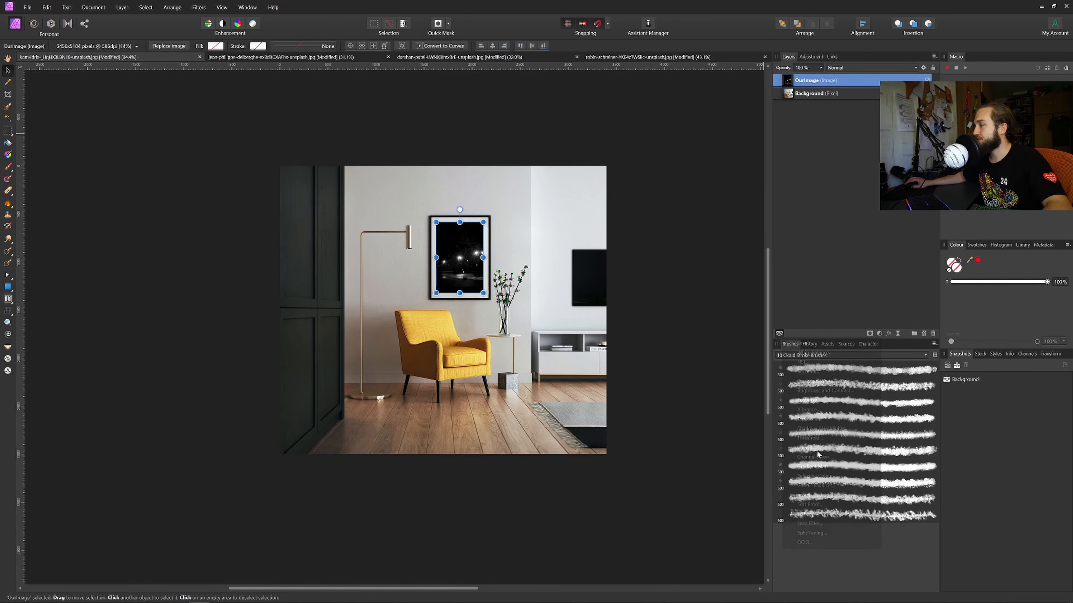
{"action": "left_click_drag", "start_coordinate": [627, 255], "coordinate": [653, 229]}
{"action": "left_click_drag", "start_coordinate": [688, 86], "coordinate": [750, 209]}
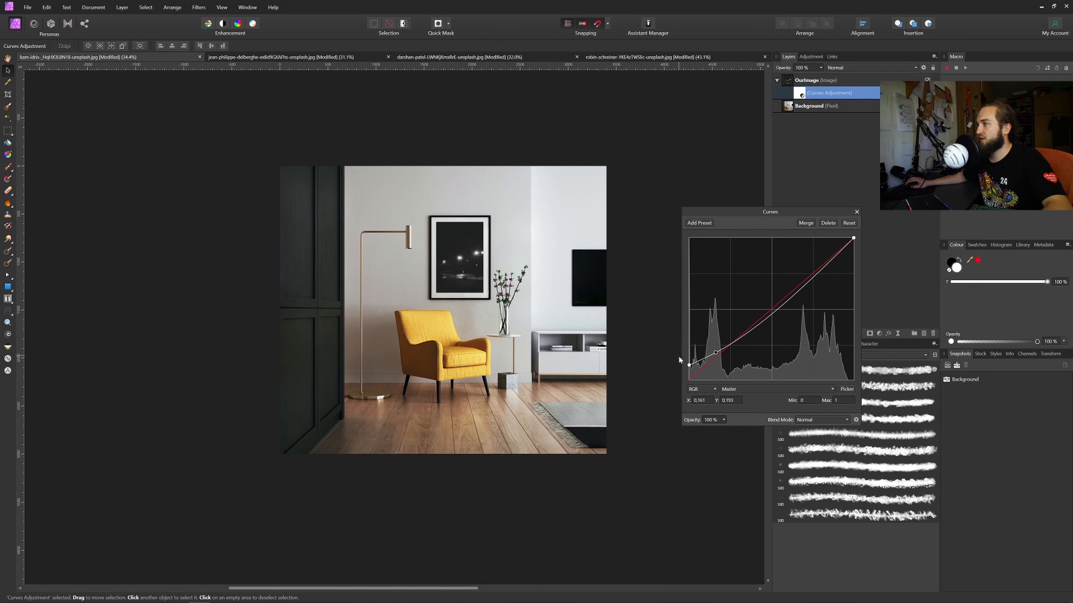
{"action": "left_click_drag", "start_coordinate": [689, 364], "coordinate": [708, 359]}
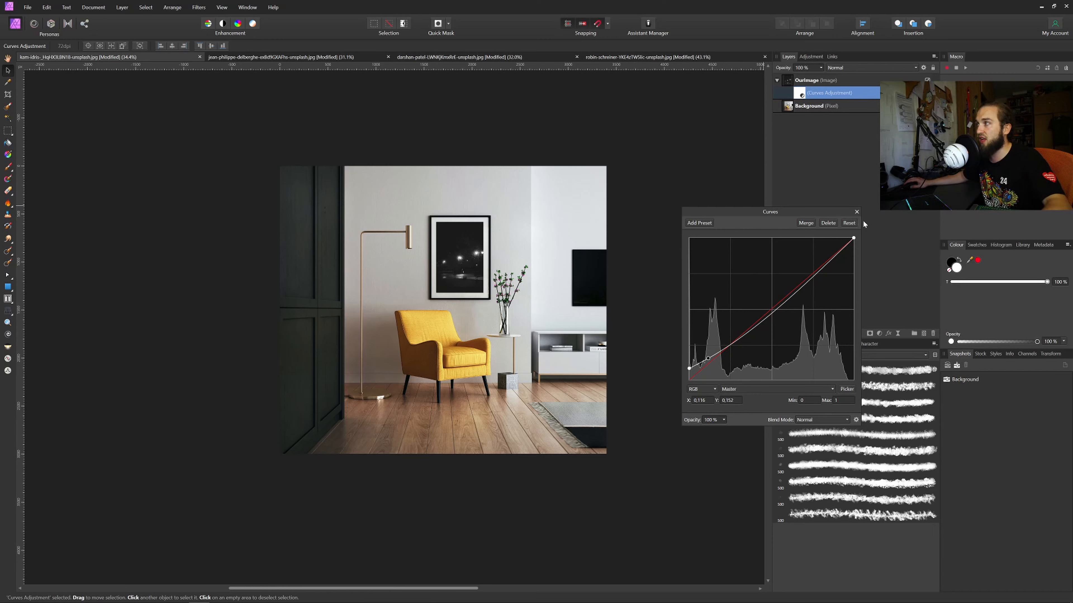
{"action": "left_click", "coordinate": [856, 212]}
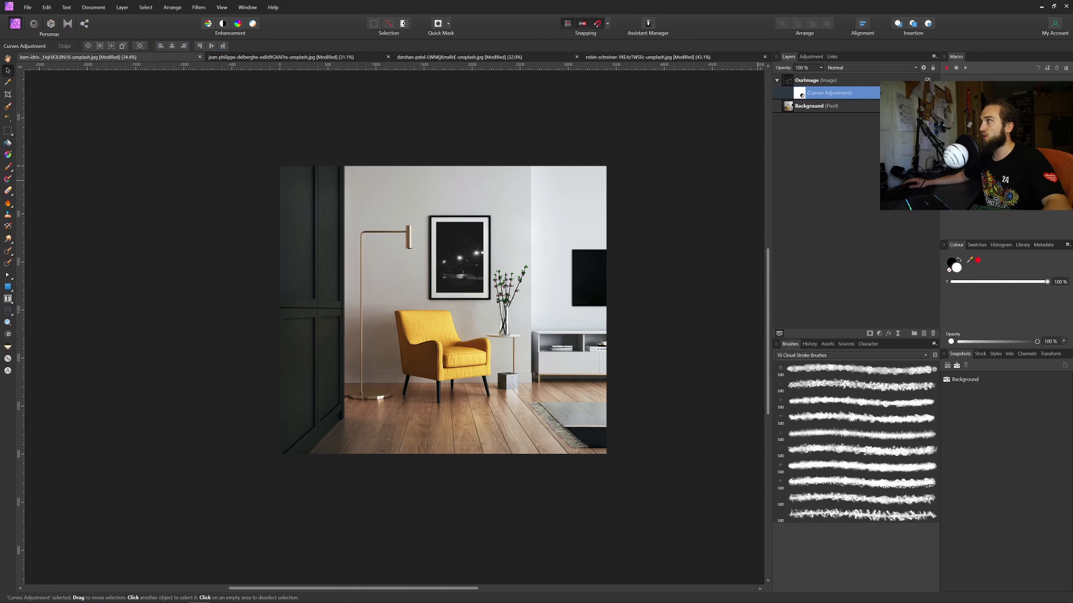
{"action": "left_click", "coordinate": [928, 80]}
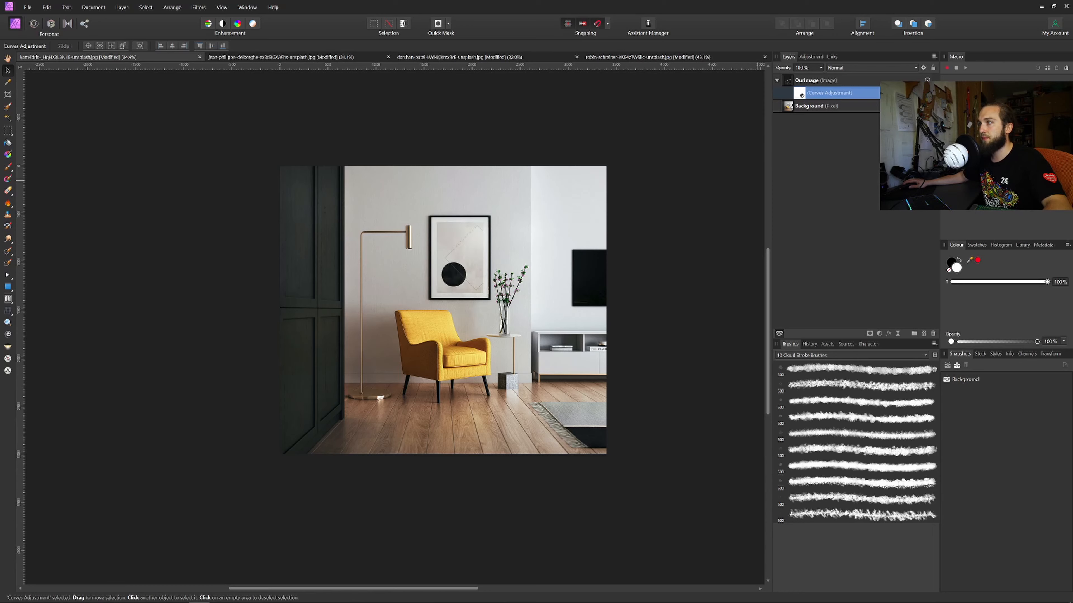
{"action": "left_click", "coordinate": [927, 81]}
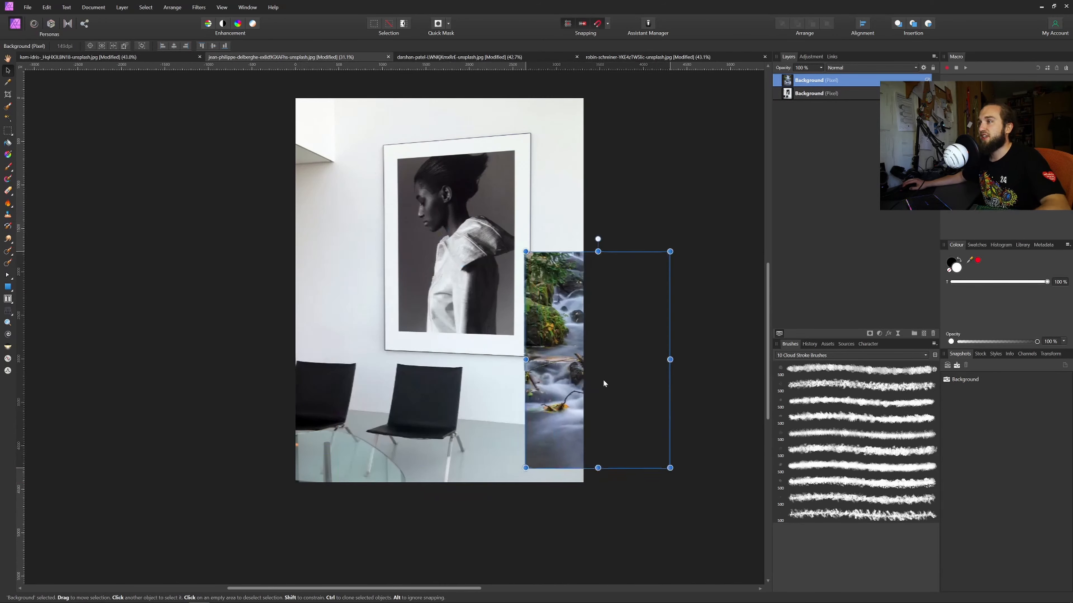
Step: Move the waterfall photo over the framed portrait and scale it proportionally to the portrait's width
{"action": "left_click_drag", "start_coordinate": [601, 378], "coordinate": [490, 299]}
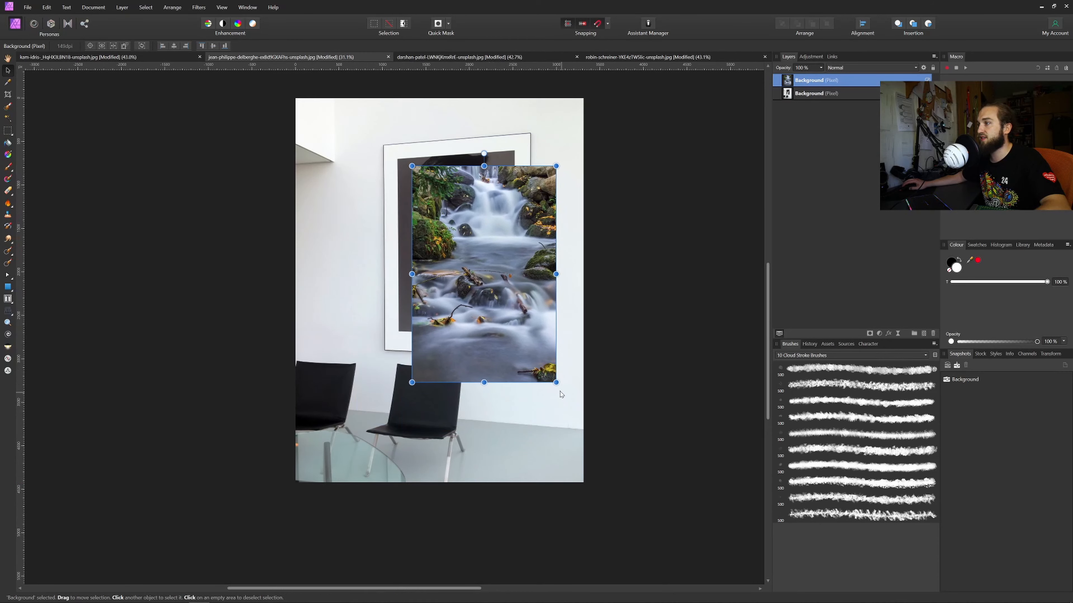
{"action": "left_click_drag", "start_coordinate": [557, 390], "coordinate": [512, 333]}
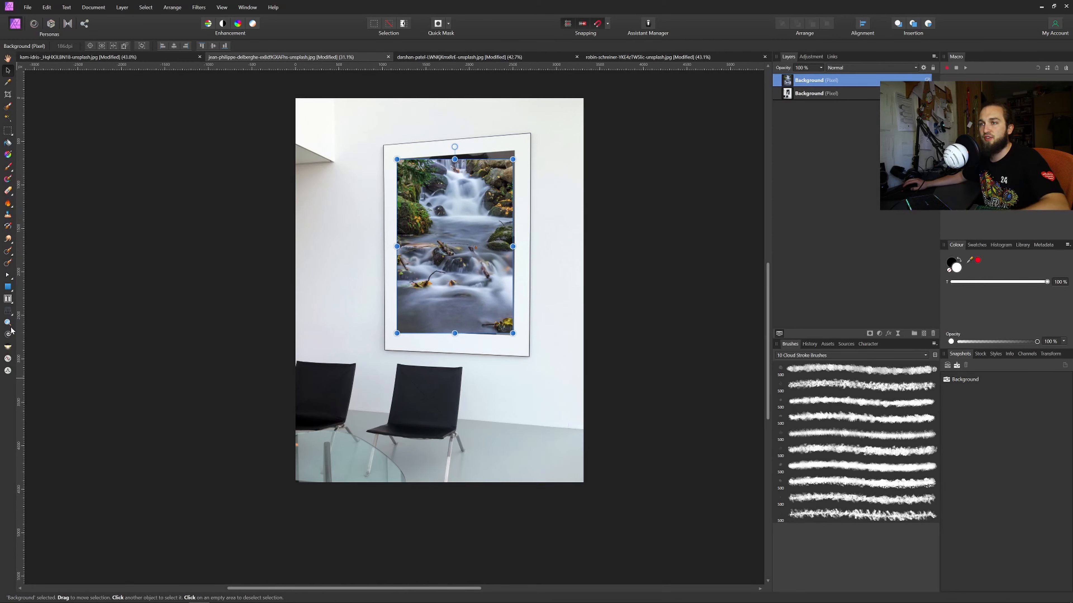
Step: Start a single-plane Perspective distortion on the waterfall photo and align its two upper corners with the portrait's upper corners
{"action": "left_click", "coordinate": [8, 312]}
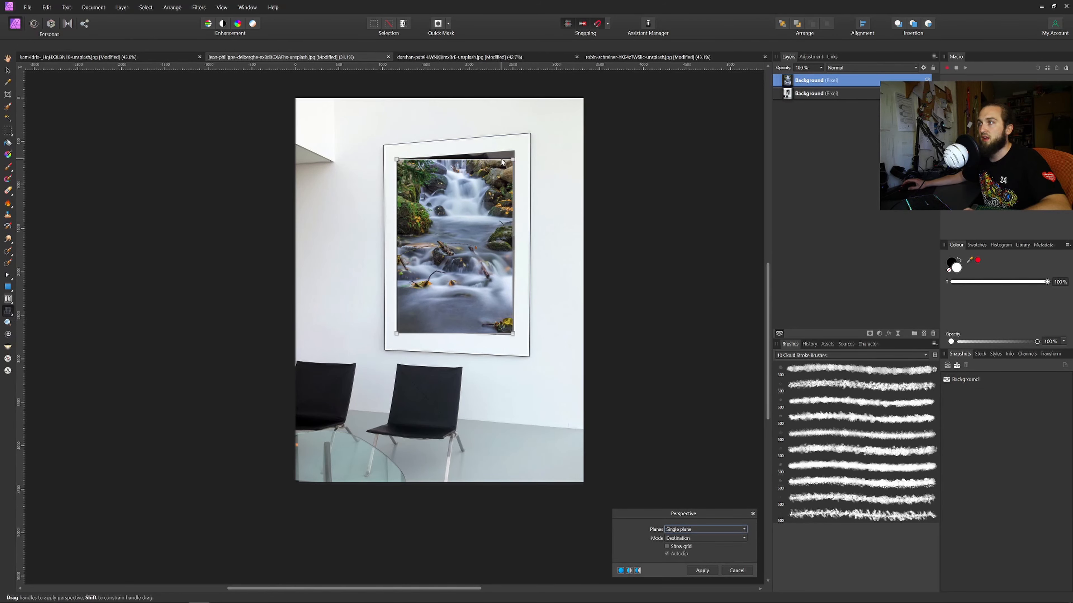
{"action": "scroll", "coordinate": [523, 133], "scroll_direction": "up", "scroll_amount": 5}
{"action": "left_click_drag", "start_coordinate": [485, 234], "coordinate": [492, 200]}
{"action": "left_click_drag", "start_coordinate": [55, 222], "coordinate": [213, 175]}
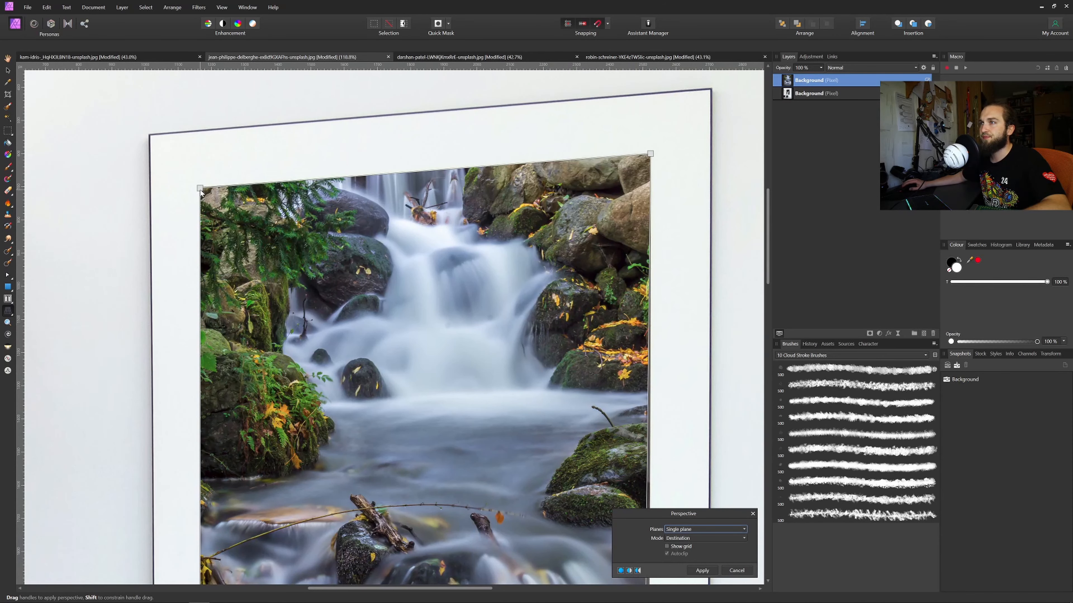
{"action": "left_click_drag", "start_coordinate": [201, 188], "coordinate": [203, 187]}
Step: Align the two lower corners of the waterfall photo's perspective plane with the lower corners of the portrait opening
{"action": "left_click_drag", "start_coordinate": [534, 574], "coordinate": [494, 226]}
{"action": "scroll", "coordinate": [515, 347], "scroll_direction": "down", "scroll_amount": 5}
{"action": "scroll", "coordinate": [564, 304], "scroll_direction": "up", "scroll_amount": 4}
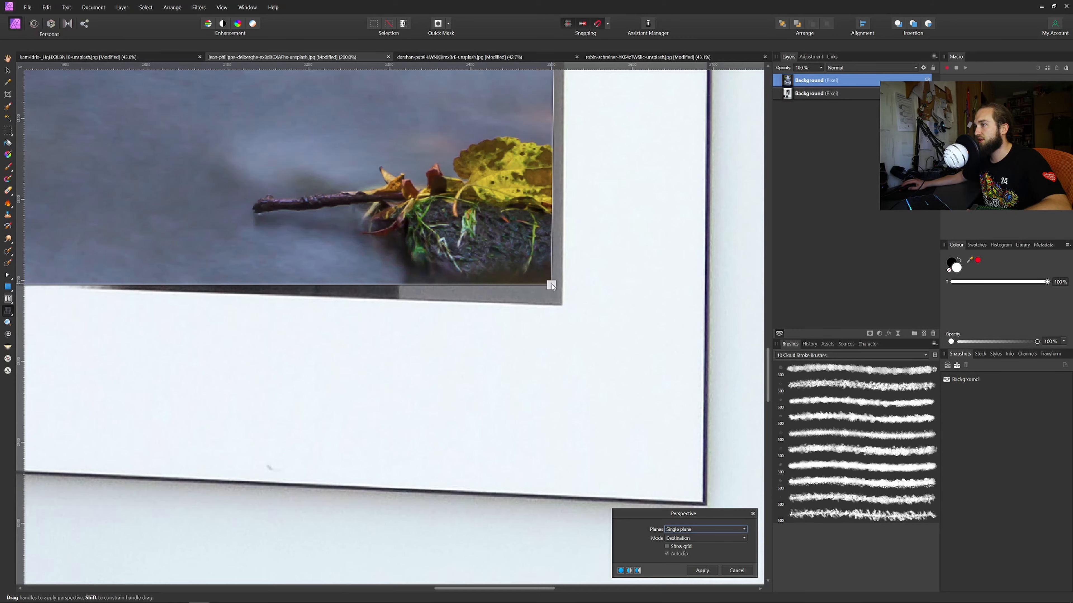
{"action": "left_click_drag", "start_coordinate": [552, 284], "coordinate": [562, 305]}
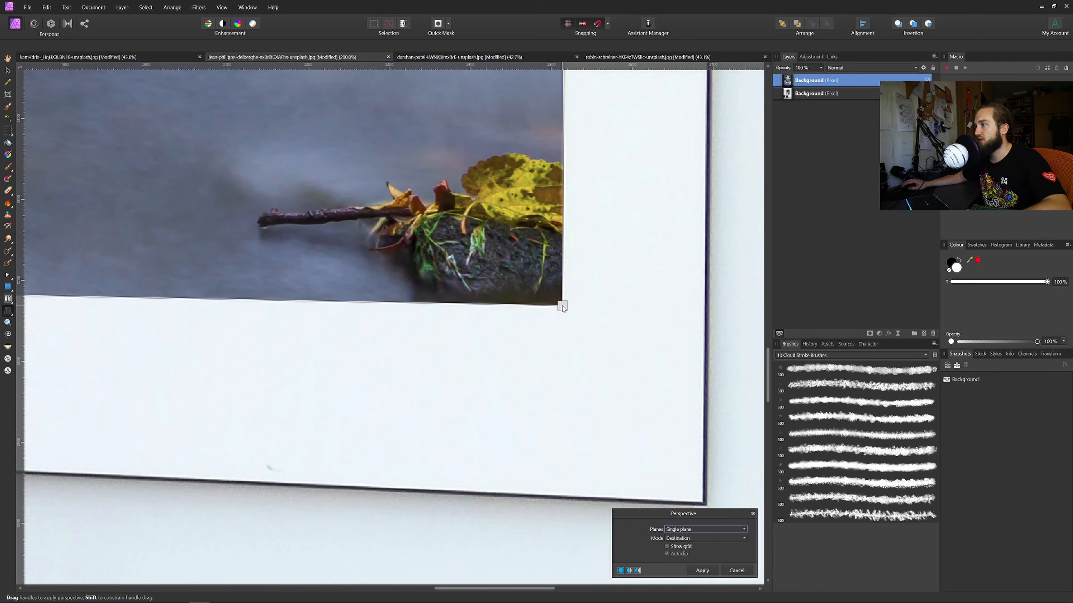
{"action": "scroll", "coordinate": [395, 342], "scroll_direction": "left", "scroll_amount": 15}
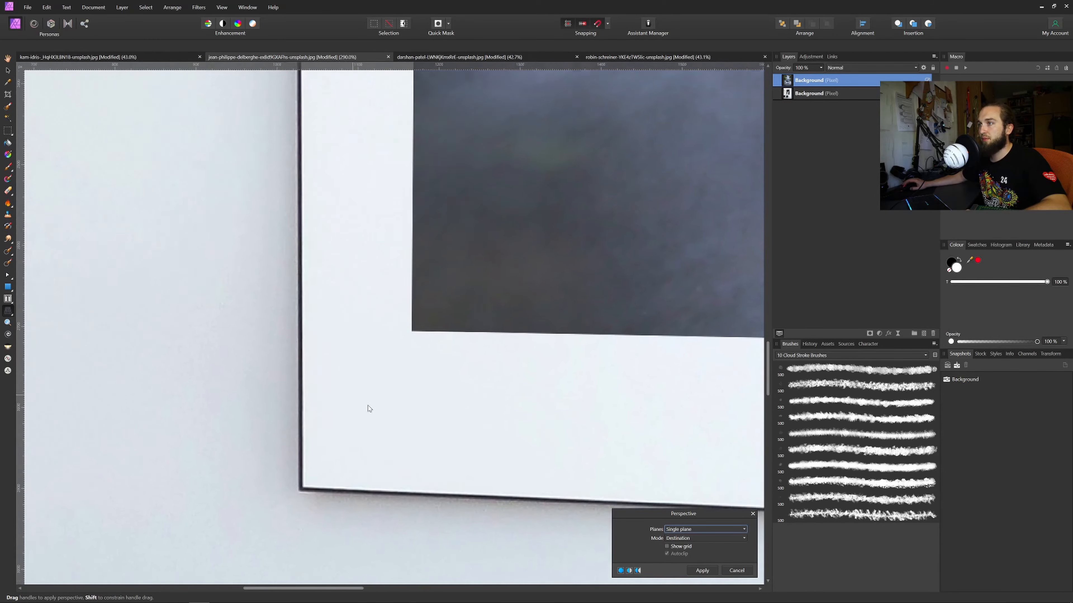
{"action": "mouse_move", "coordinate": [425, 338]}
{"action": "left_mouse_down"}
{"action": "mouse_move", "coordinate": [451, 316]}
{"action": "mouse_move", "coordinate": [441, 329]}
{"action": "left_mouse_up"}
Step: Refine the upper-left corner of the waterfall photo so it covers the portrait exactly, and apply the perspective
{"action": "scroll", "coordinate": [476, 353], "scroll_direction": "down", "scroll_amount": 5}
{"action": "scroll", "coordinate": [490, 148], "scroll_direction": "up", "scroll_amount": 5}
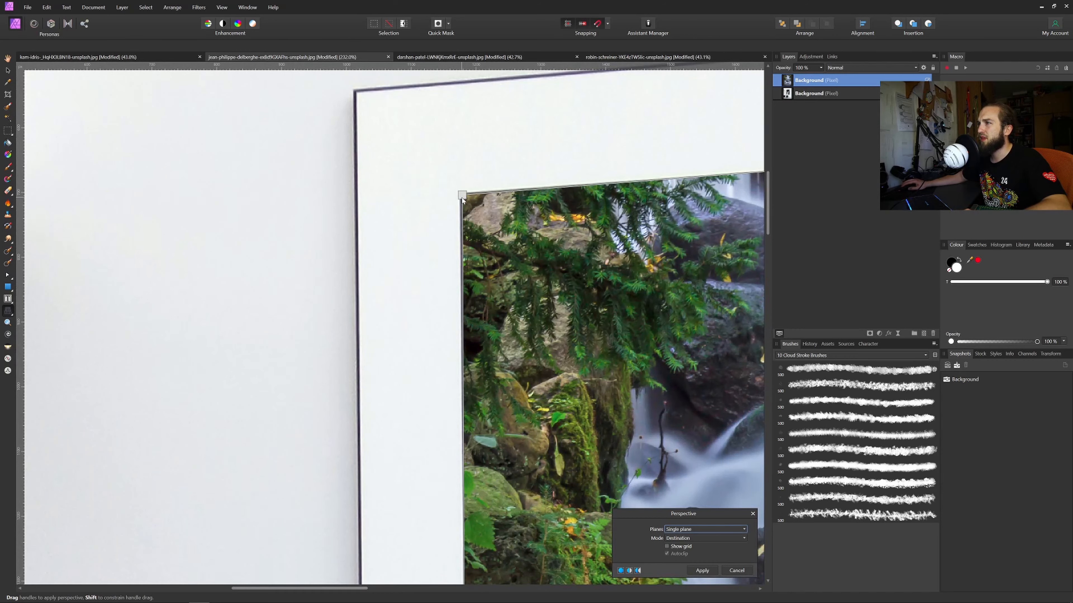
{"action": "left_click_drag", "start_coordinate": [463, 199], "coordinate": [461, 197]}
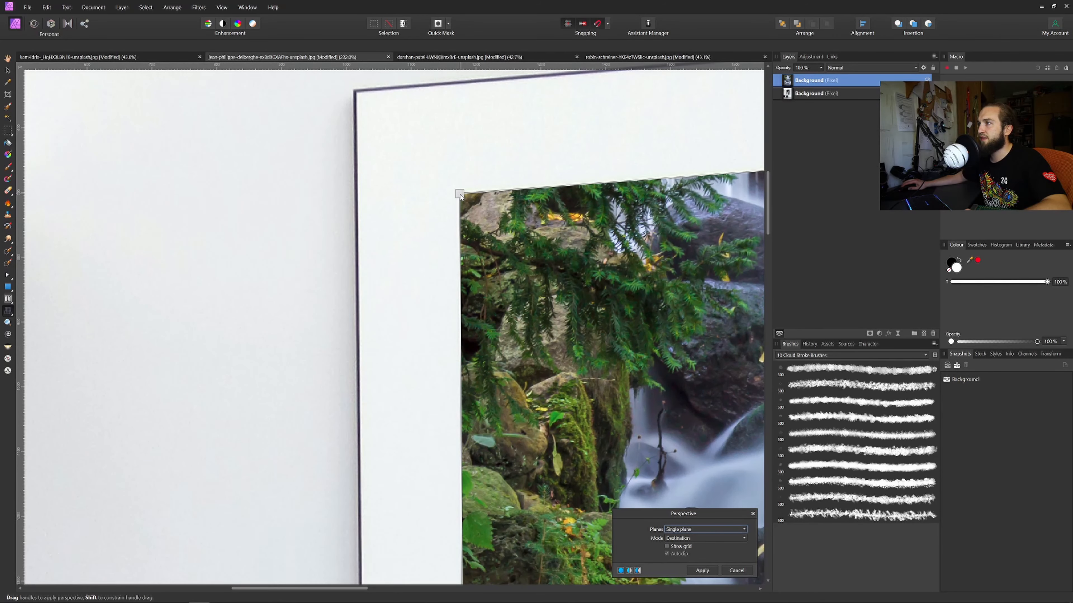
{"action": "scroll", "coordinate": [406, 338], "scroll_direction": "down", "scroll_amount": 6}
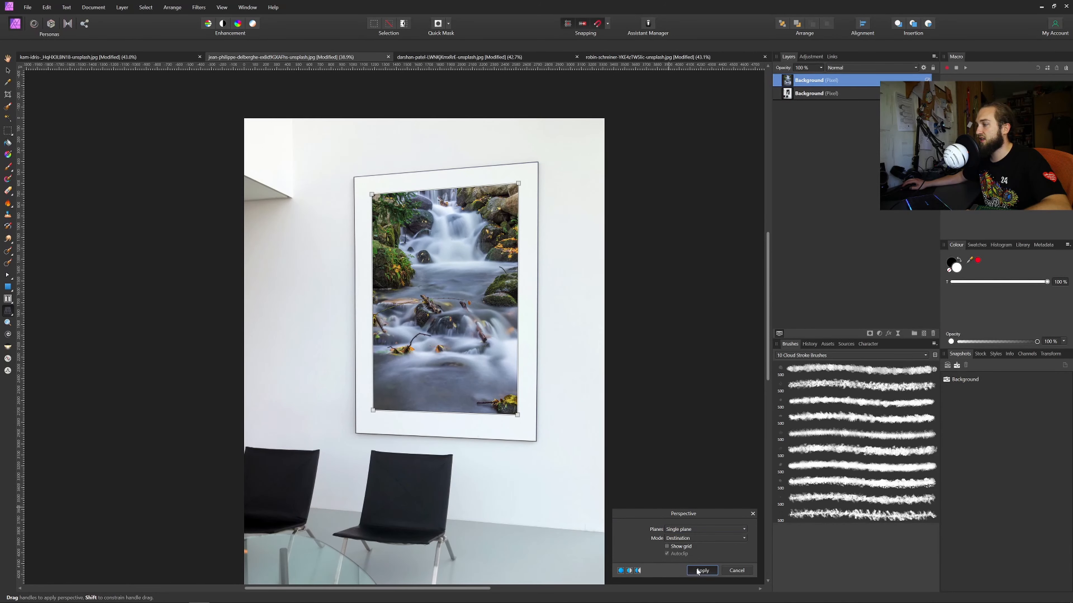
{"action": "left_click", "coordinate": [701, 570]}
{"action": "left_click", "coordinate": [632, 319]}
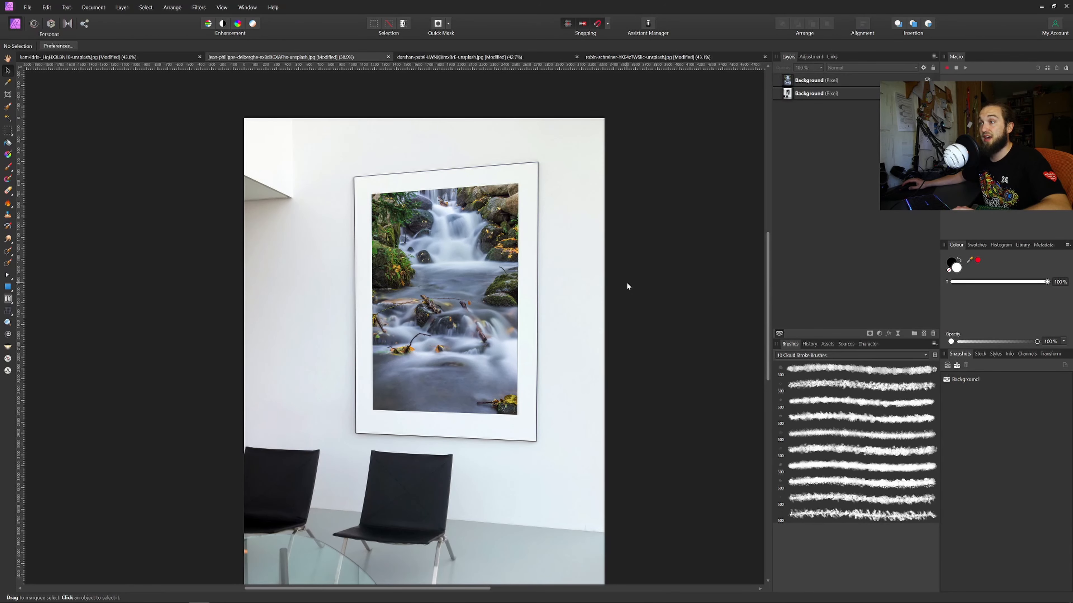
{"action": "scroll", "coordinate": [626, 282], "scroll_direction": "down", "scroll_amount": 1}
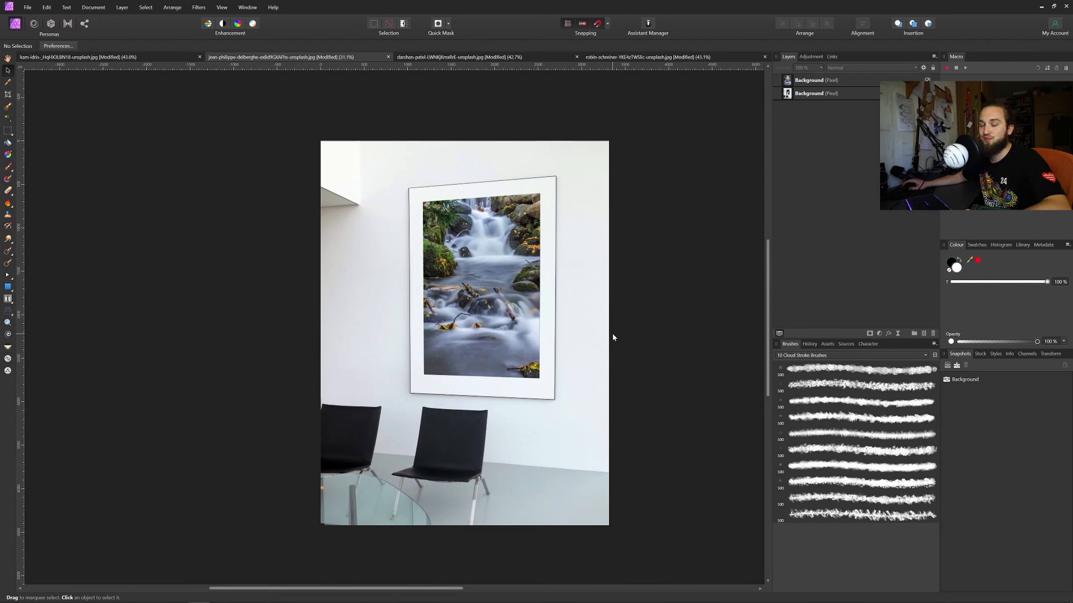
Step: Add an HSL adjustment to the waterfall photo and reduce the saturation of its blues
{"action": "left_click", "coordinate": [845, 80]}
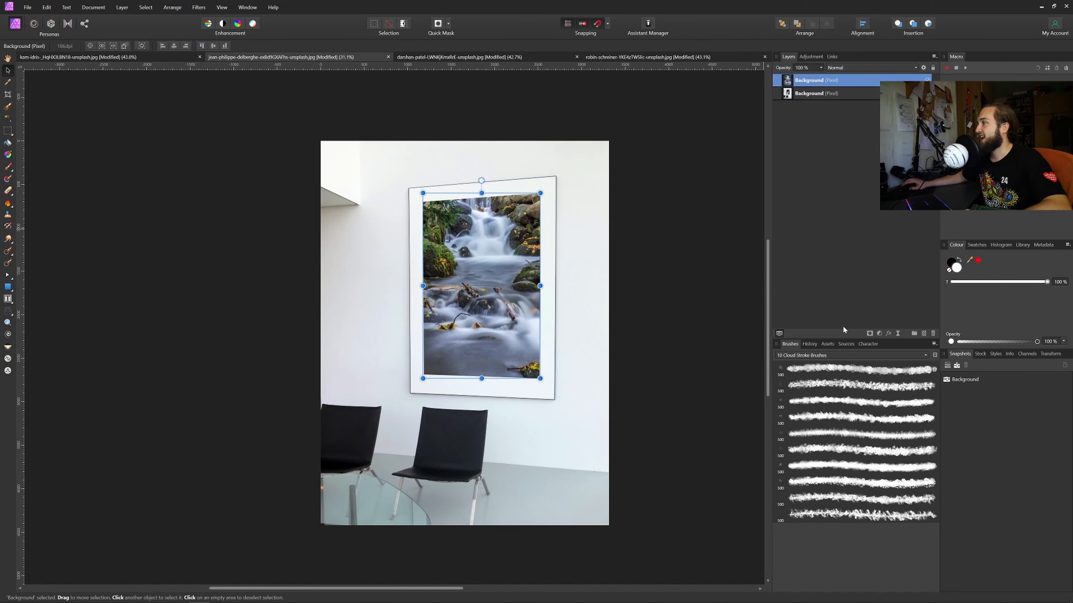
{"action": "left_click", "coordinate": [880, 333]}
{"action": "left_click", "coordinate": [813, 359]}
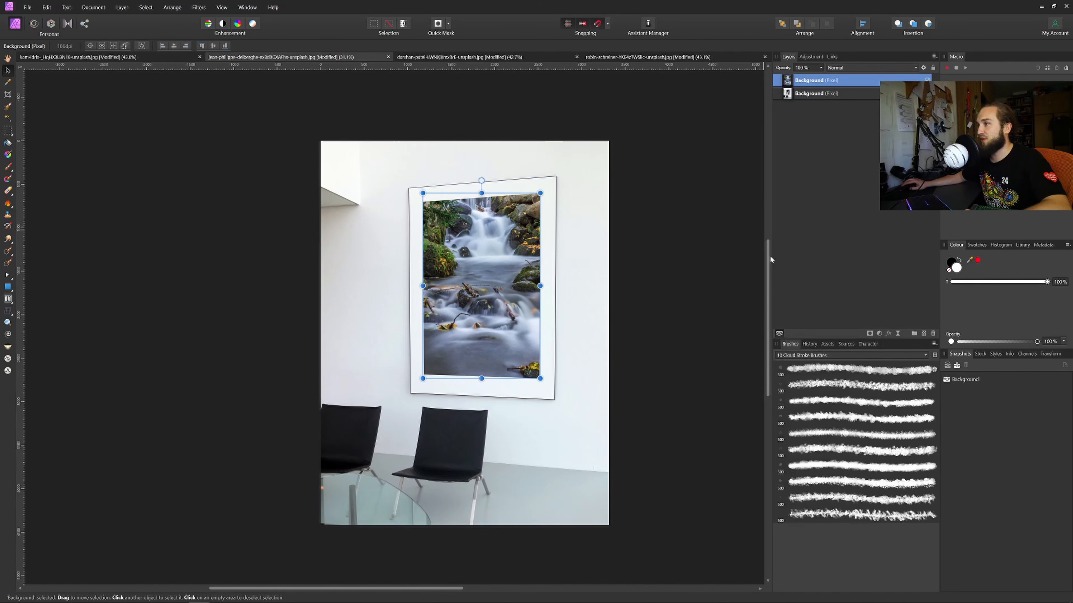
{"action": "left_click", "coordinate": [721, 233]}
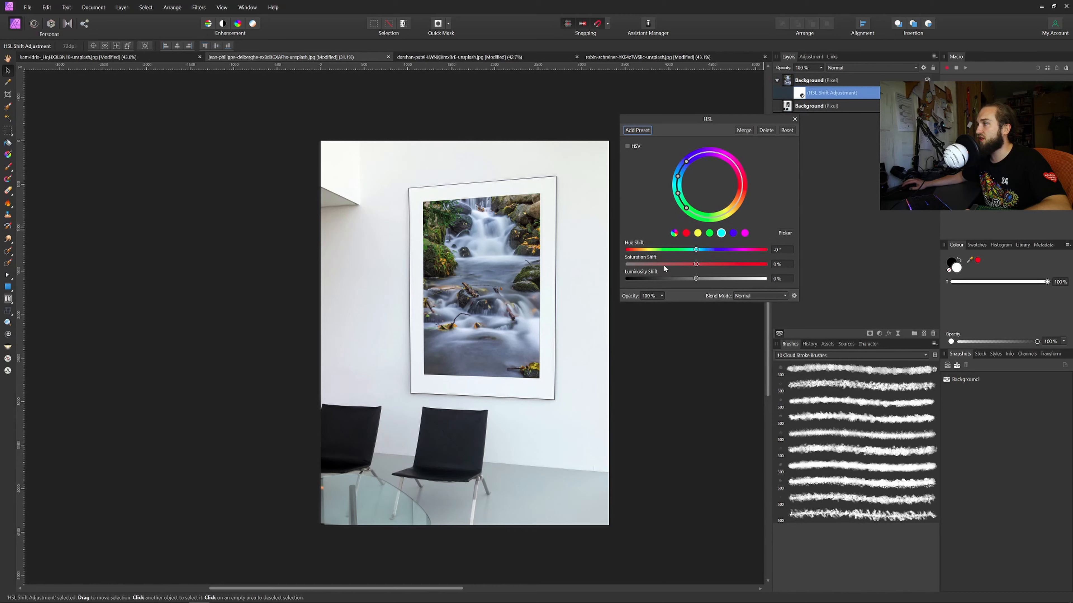
{"action": "left_click", "coordinate": [733, 232]}
{"action": "left_click", "coordinate": [676, 264]}
Step: Set the yellows' saturation shift to 42 %, leave the master saturation at 0 %, and finish the HSL adjustment
{"action": "left_click", "coordinate": [698, 233]}
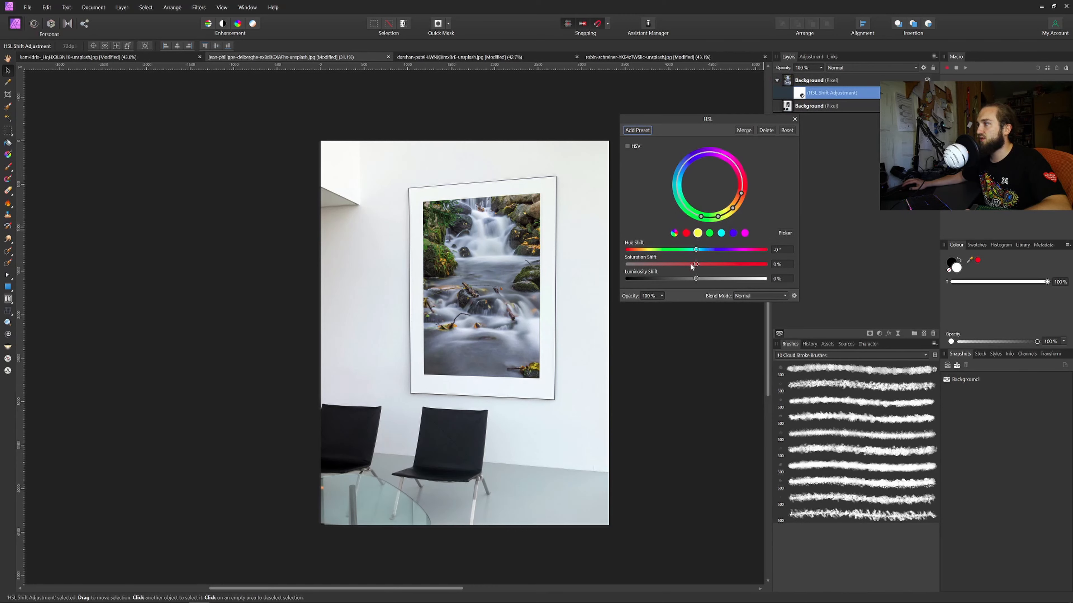
{"action": "left_click_drag", "start_coordinate": [698, 265], "coordinate": [724, 264]}
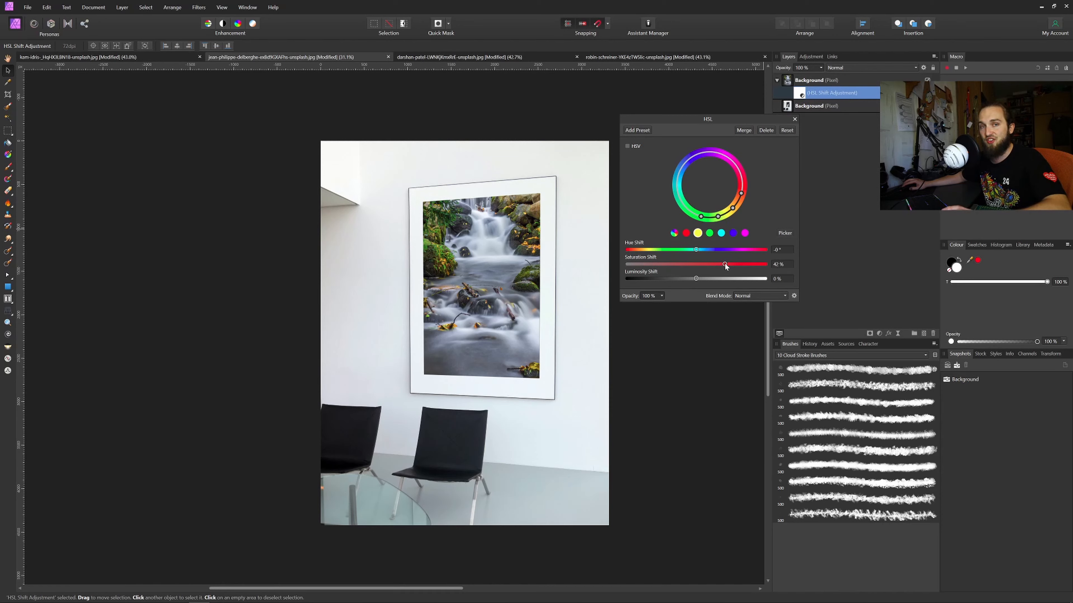
{"action": "left_click", "coordinate": [673, 233]}
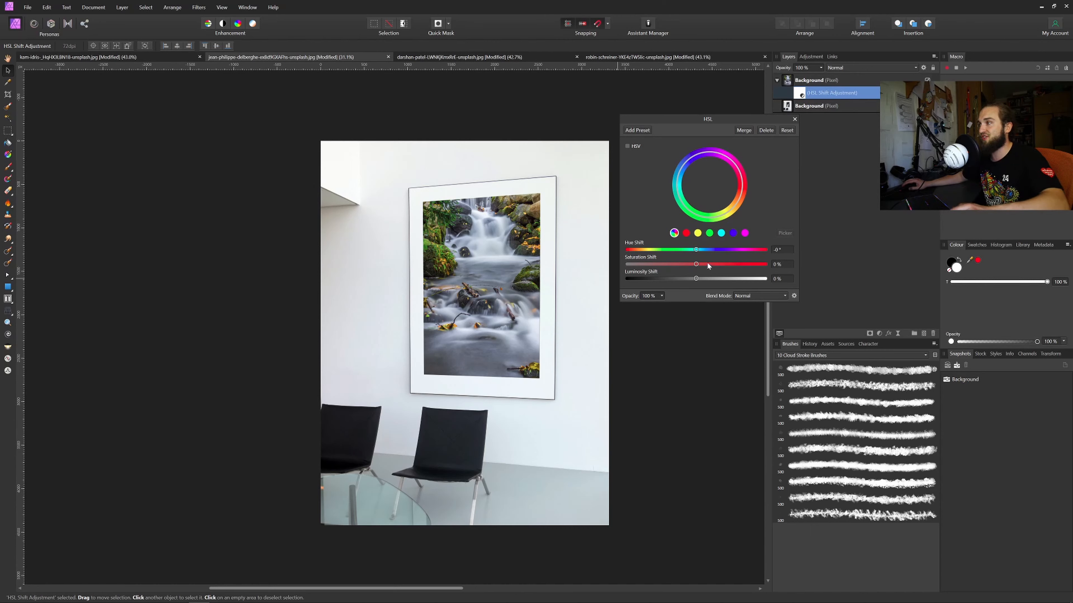
{"action": "mouse_move", "coordinate": [695, 264]}
{"action": "left_mouse_down"}
{"action": "mouse_move", "coordinate": [653, 264]}
{"action": "mouse_move", "coordinate": [696, 265]}
{"action": "left_mouse_up"}
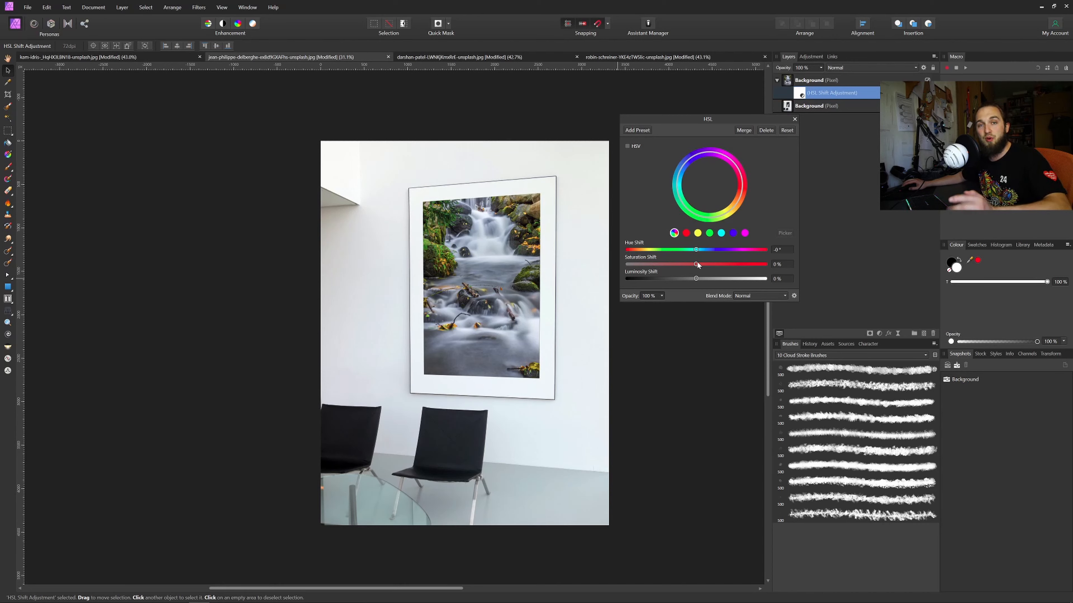
{"action": "left_click", "coordinate": [793, 119]}
{"action": "left_click", "coordinate": [687, 277]}
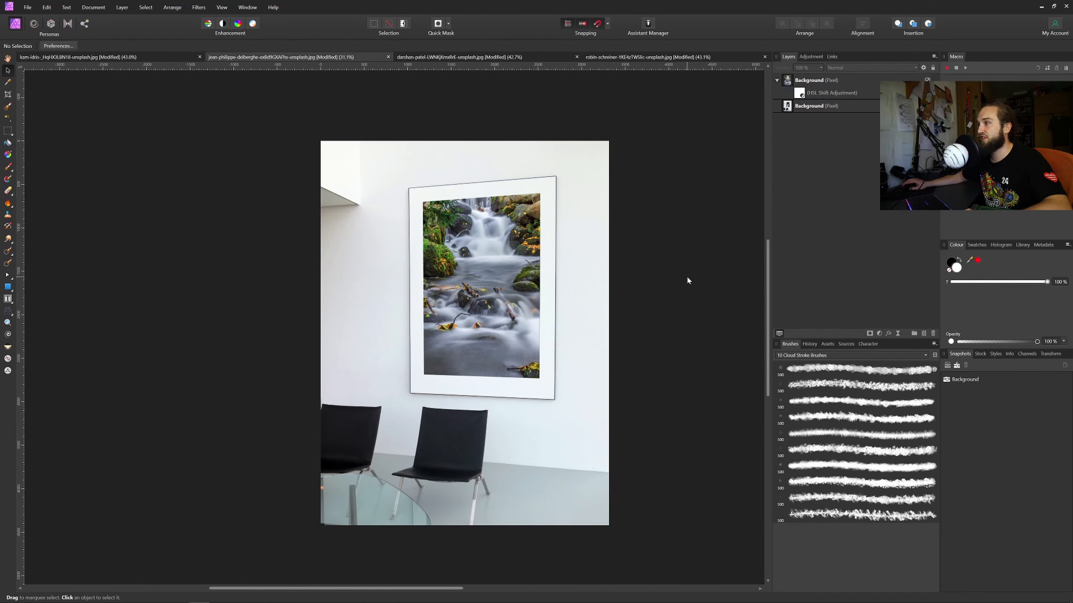
{"action": "left_click", "coordinate": [504, 56]}
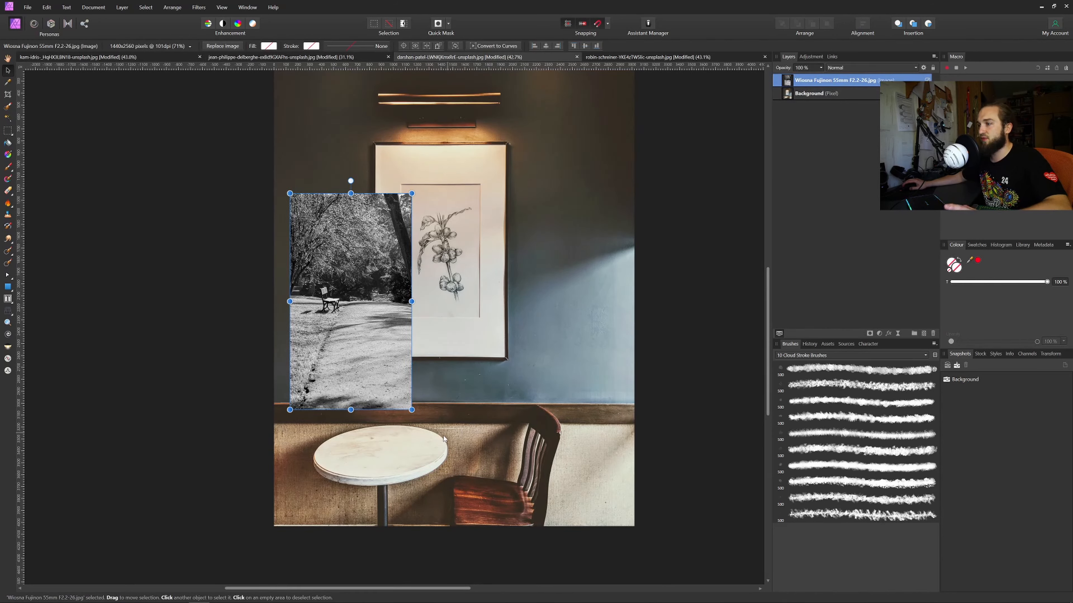
{"action": "left_click_drag", "start_coordinate": [342, 290], "coordinate": [605, 305]}
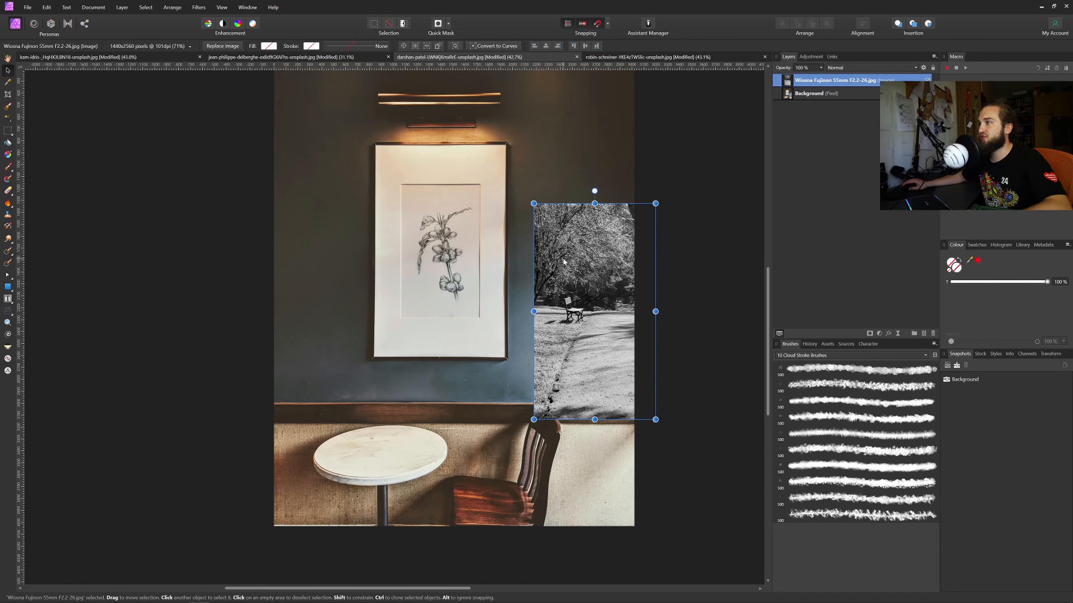
{"action": "left_click_drag", "start_coordinate": [534, 210], "coordinate": [615, 279]}
Step: Make a rectangular selection over the drawing inside the café frame and use it to mask the park bench photo's layer
{"action": "left_click", "coordinate": [8, 131]}
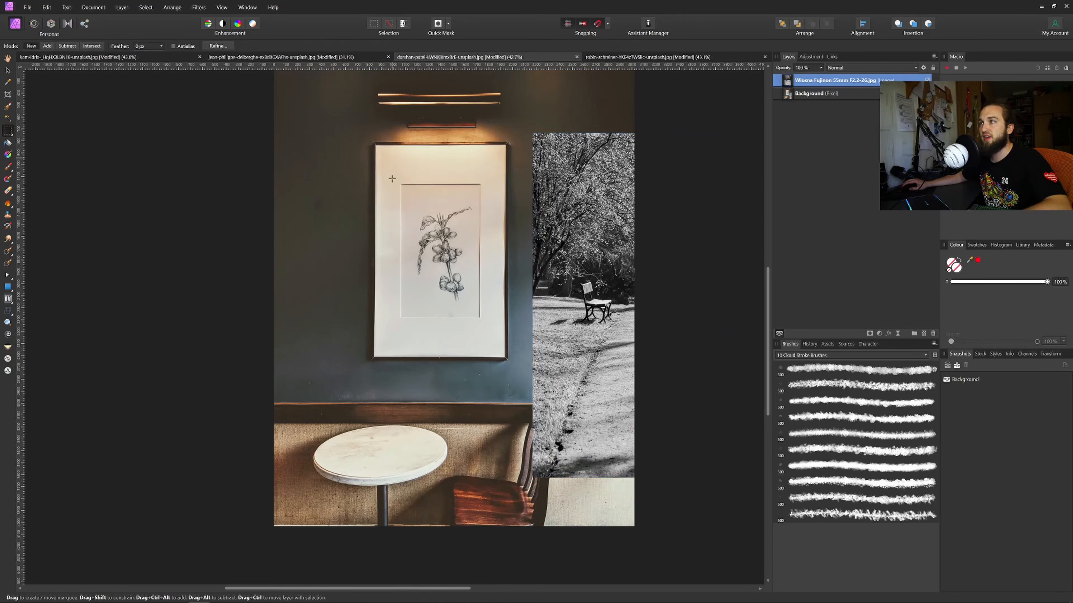
{"action": "left_click_drag", "start_coordinate": [401, 185], "coordinate": [480, 318]}
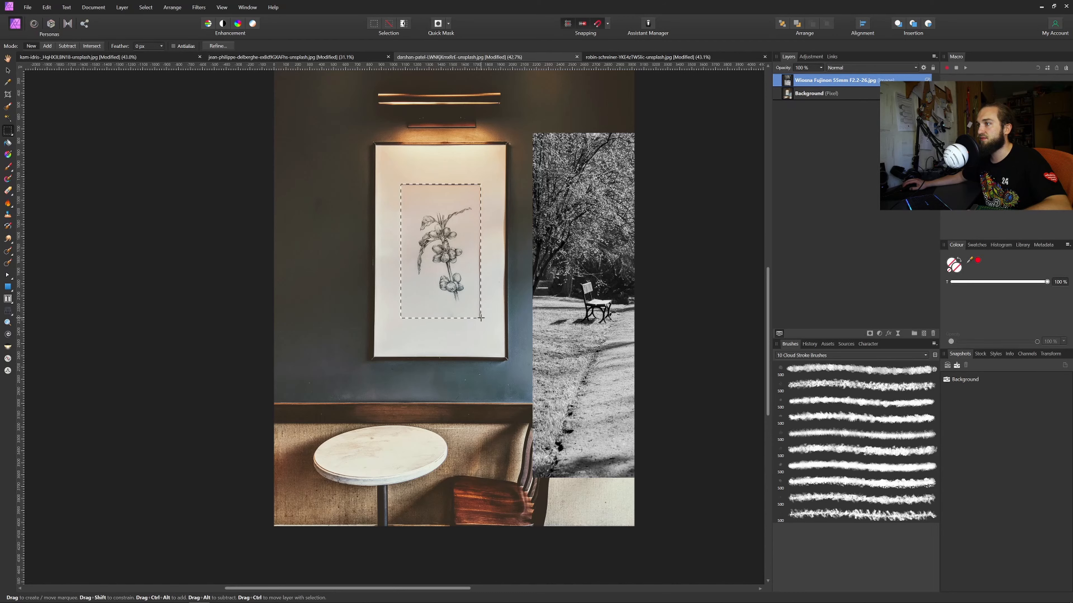
{"action": "scroll", "coordinate": [471, 307], "scroll_direction": "up", "scroll_amount": 5}
{"action": "scroll", "coordinate": [471, 306], "scroll_direction": "down", "scroll_amount": 6}
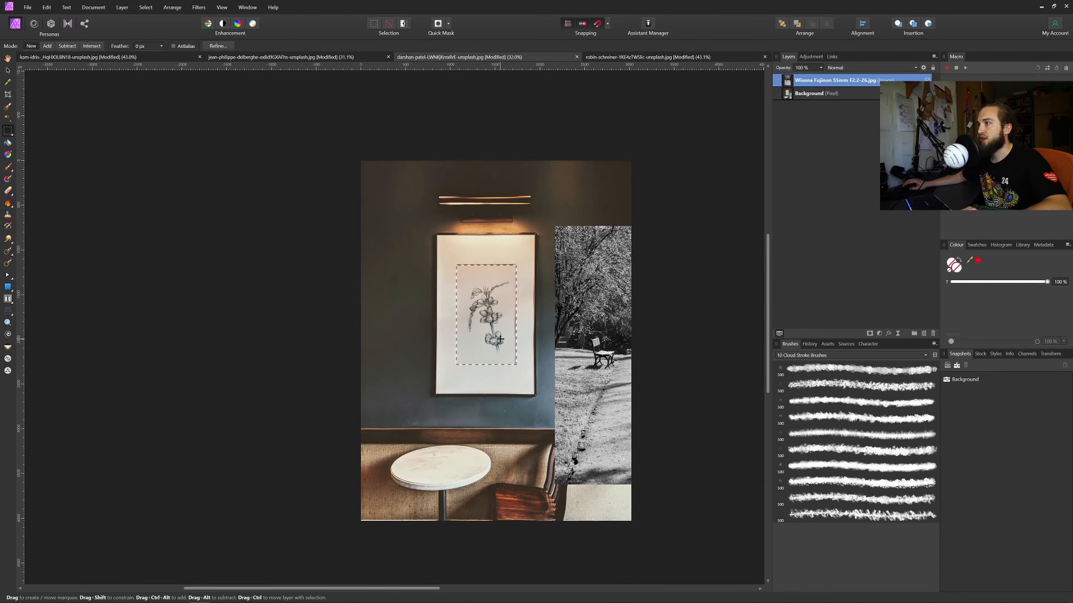
{"action": "scroll", "coordinate": [500, 339], "scroll_direction": "up", "scroll_amount": 2}
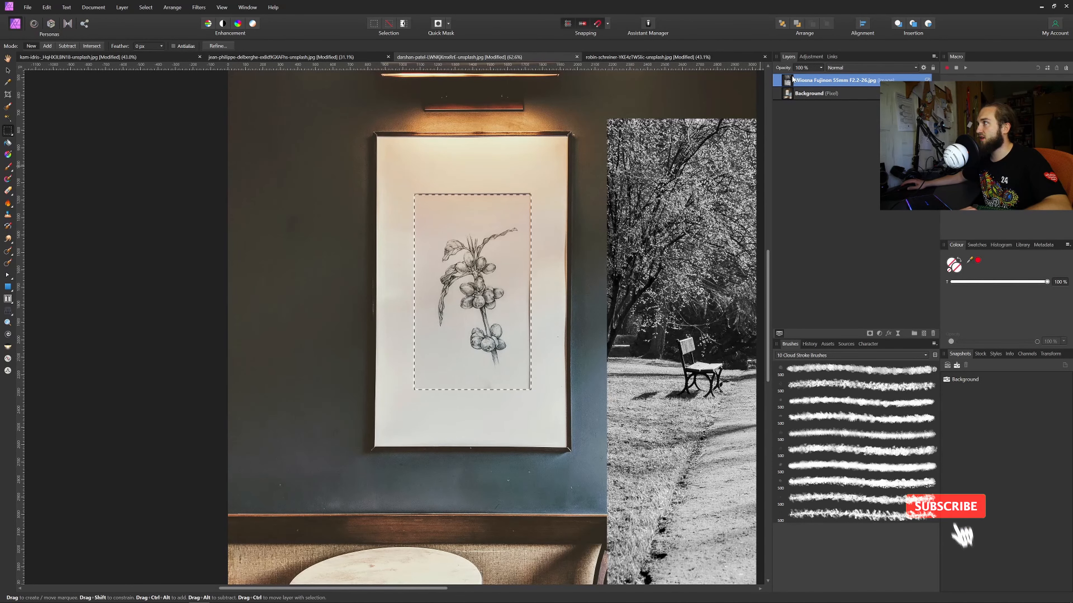
{"action": "left_click", "coordinate": [870, 333]}
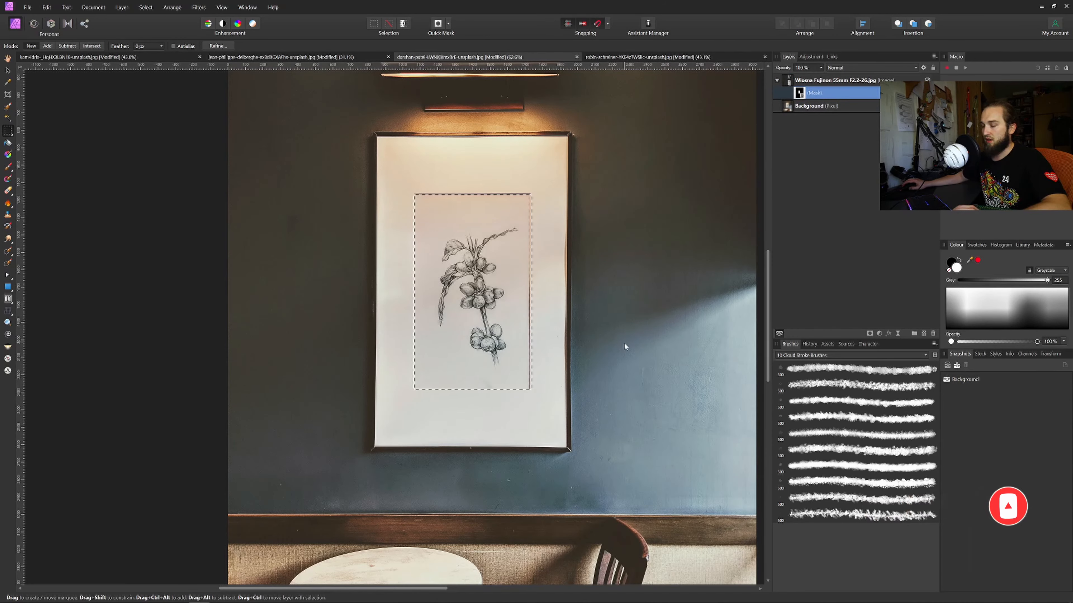
Step: Clear the selection and, with Lock Children on, move the park bench photo behind its mask into the frame opening
{"action": "key", "text": "v"}
{"action": "key", "text": "ctrl+d"}
{"action": "left_click_drag", "start_coordinate": [600, 357], "coordinate": [578, 333]}
{"action": "key", "text": "ctrl+z"}
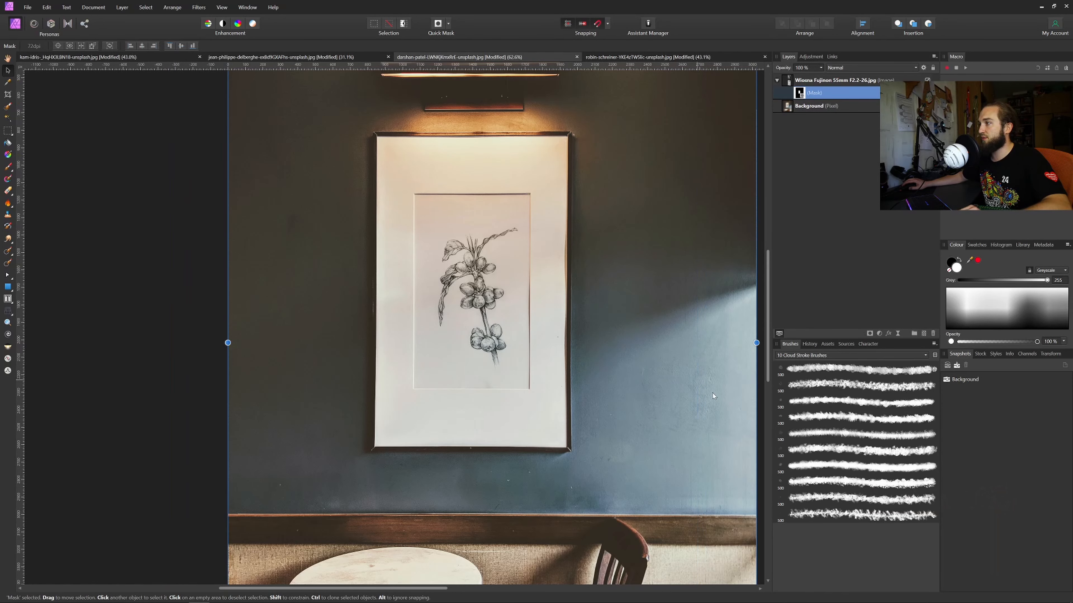
{"action": "left_click", "coordinate": [816, 83]}
{"action": "left_click_drag", "start_coordinate": [697, 332], "coordinate": [416, 301]}
{"action": "scroll", "coordinate": [592, 212], "scroll_direction": "down", "scroll_amount": 1}
{"action": "left_click_drag", "start_coordinate": [613, 99], "coordinate": [522, 259]}
{"action": "left_click_drag", "start_coordinate": [471, 311], "coordinate": [525, 234]}
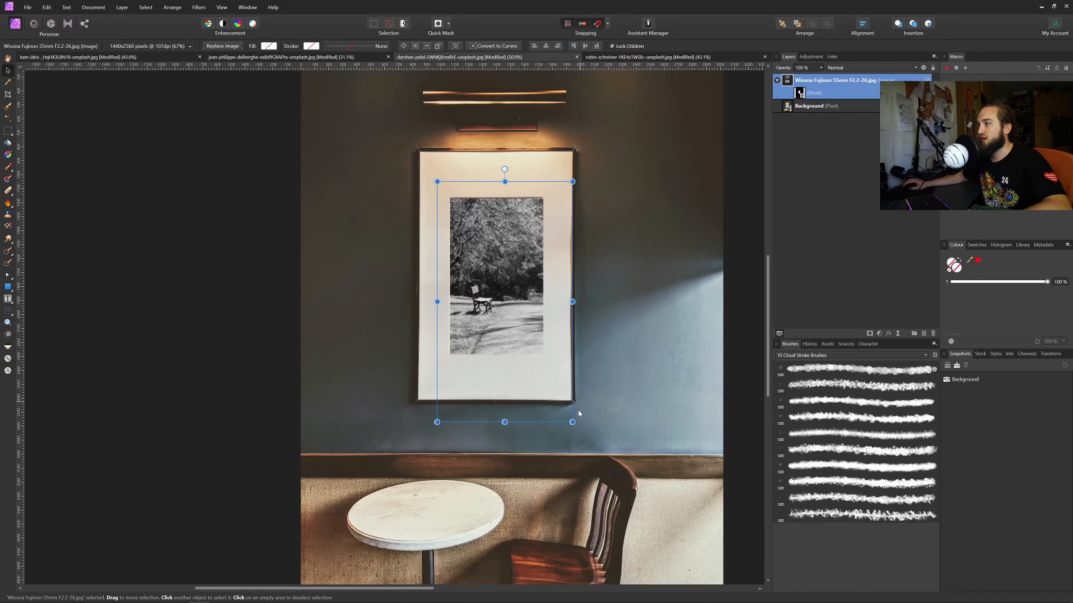
Step: Shrink the park bench photo and reposition it so it fills the masked opening, then deselect it
{"action": "left_click_drag", "start_coordinate": [572, 422], "coordinate": [541, 367]}
{"action": "mouse_move", "coordinate": [481, 262]}
{"action": "left_mouse_down"}
{"action": "mouse_move", "coordinate": [487, 291]}
{"action": "mouse_move", "coordinate": [485, 260]}
{"action": "mouse_move", "coordinate": [489, 279]}
{"action": "left_mouse_up"}
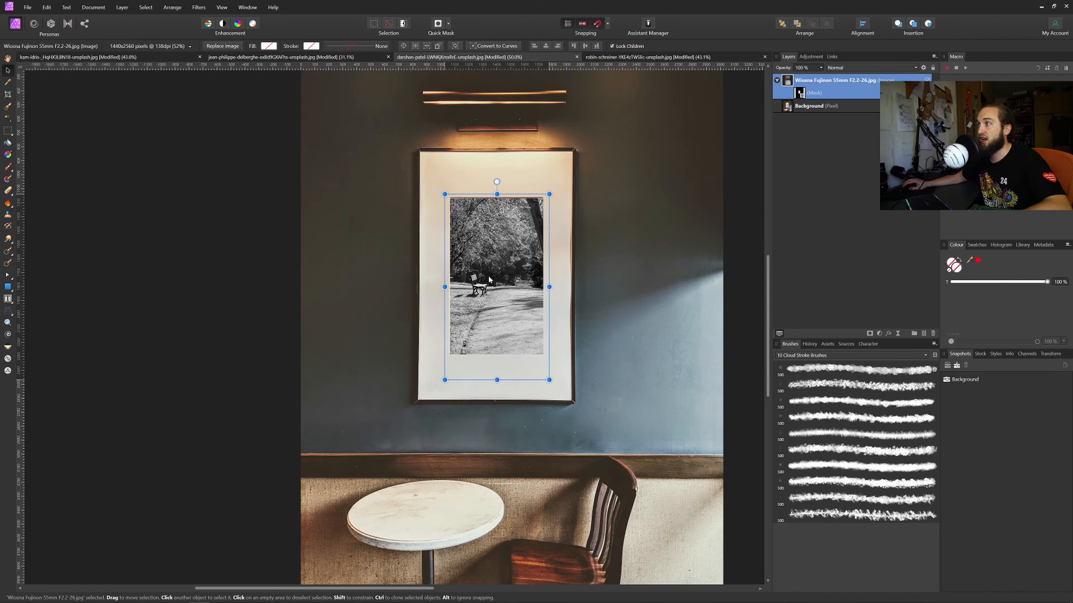
{"action": "left_click", "coordinate": [585, 279]}
{"action": "scroll", "coordinate": [599, 287], "scroll_direction": "down", "scroll_amount": 2}
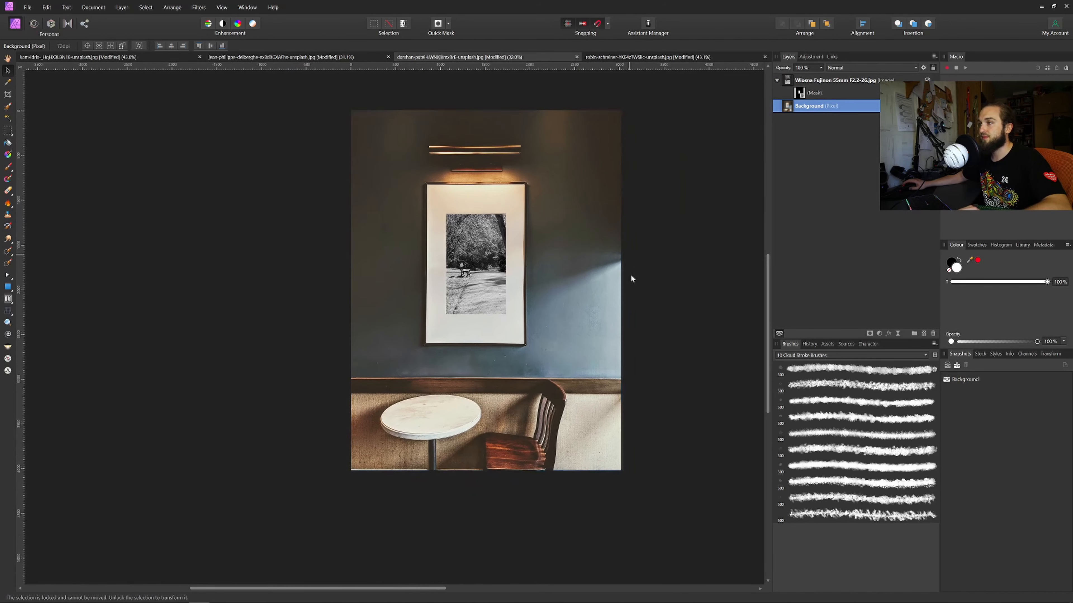
{"action": "left_click_drag", "start_coordinate": [631, 276], "coordinate": [632, 309]}
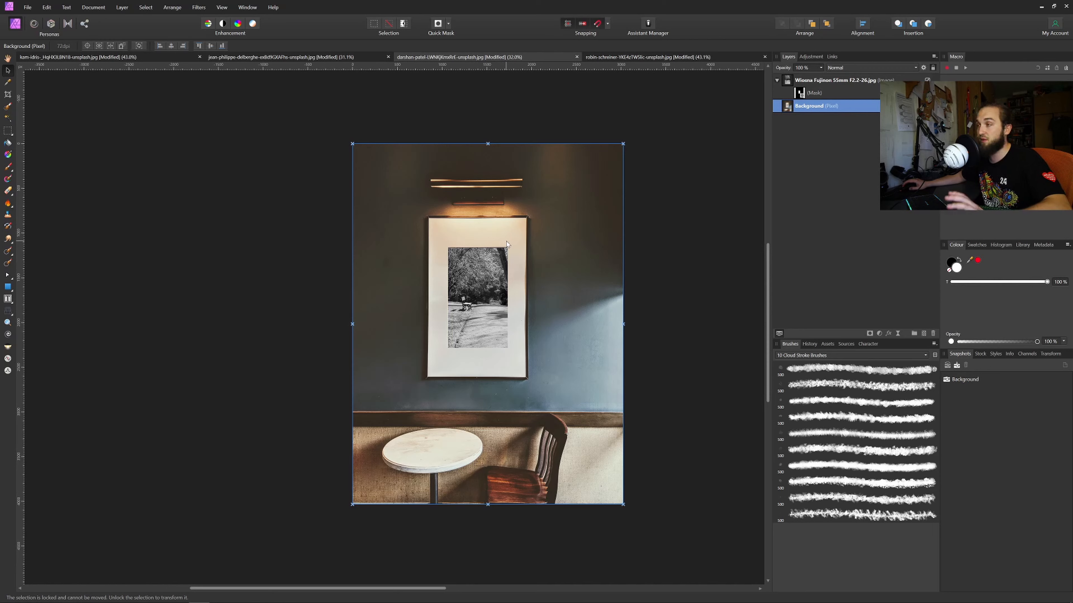
{"action": "left_click", "coordinate": [685, 288]}
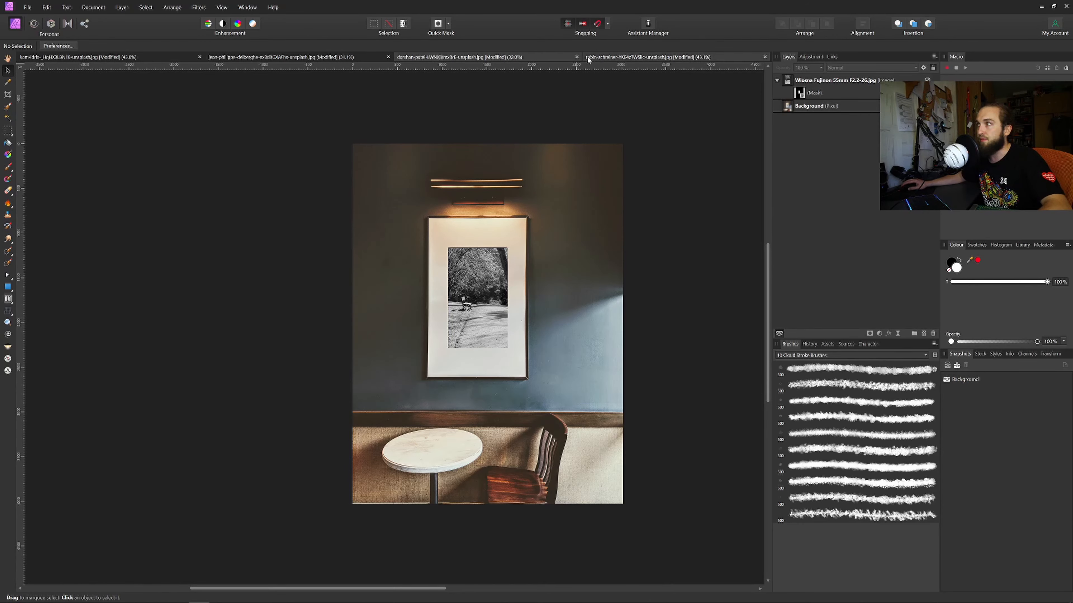
Step: In the robin-schreiner gallery document, move and scale the sky photo with the planes to roughly fit the wall frame
{"action": "left_click", "coordinate": [612, 57]}
{"action": "left_click_drag", "start_coordinate": [442, 221], "coordinate": [495, 301]}
{"action": "left_click_drag", "start_coordinate": [600, 228], "coordinate": [490, 302]}
{"action": "left_click_drag", "start_coordinate": [389, 326], "coordinate": [394, 319]}
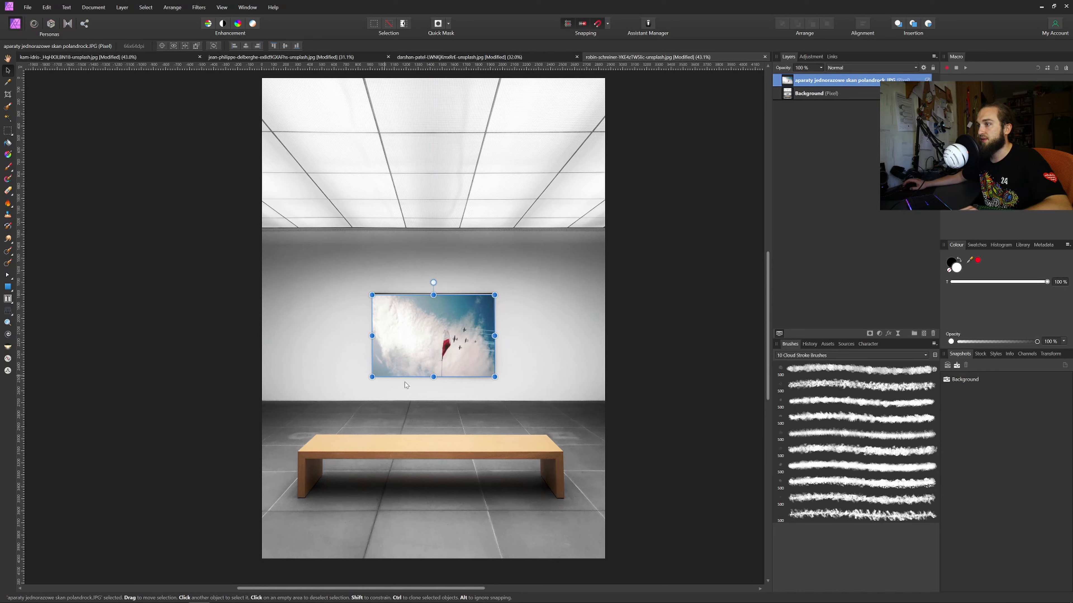
{"action": "mouse_move", "coordinate": [434, 377]}
{"action": "left_mouse_down"}
{"action": "mouse_move", "coordinate": [433, 397]}
{"action": "mouse_move", "coordinate": [433, 372]}
{"action": "left_mouse_up"}
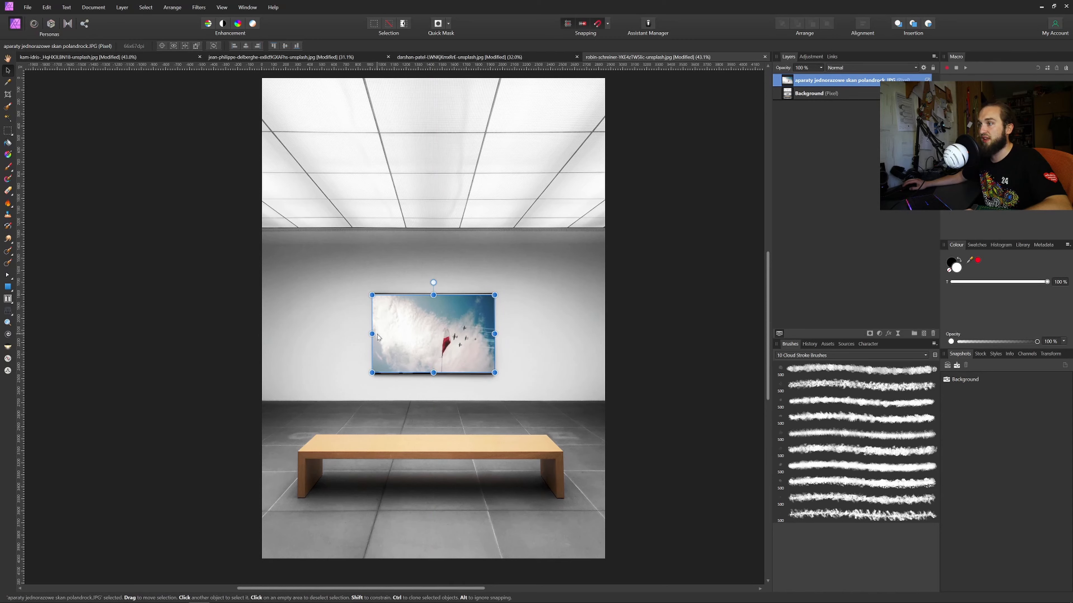
{"action": "left_click_drag", "start_coordinate": [373, 335], "coordinate": [377, 335]}
Step: Align the sky photo's upper-left corner with the inner upper-left corner of the black frame
{"action": "scroll", "coordinate": [357, 293], "scroll_direction": "up", "scroll_amount": 8}
{"action": "scroll", "coordinate": [359, 295], "scroll_direction": "up", "scroll_amount": 3}
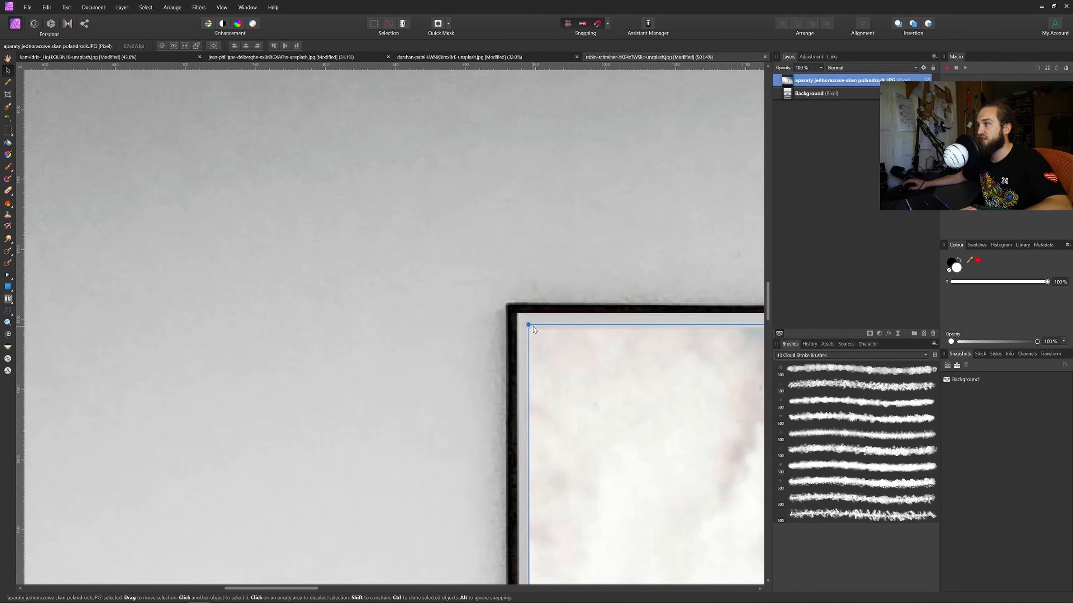
{"action": "left_click_drag", "start_coordinate": [526, 324], "coordinate": [512, 314]}
{"action": "left_click_drag", "start_coordinate": [550, 352], "coordinate": [503, 339]}
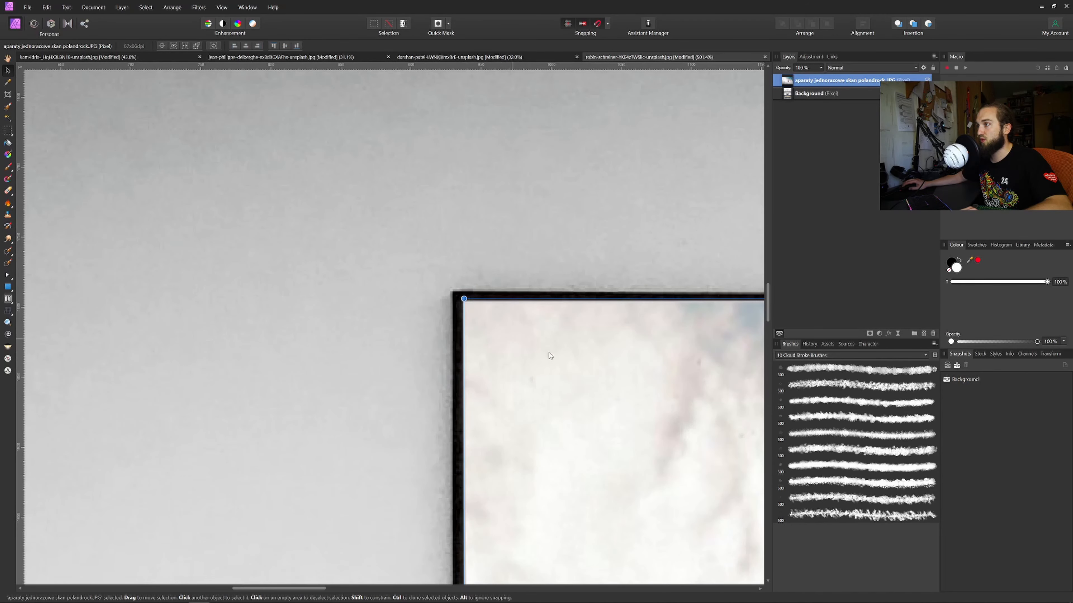
Step: Narrow the sky photo so its right edge lines up with the frame's right side
{"action": "left_click_drag", "start_coordinate": [550, 359], "coordinate": [164, 266]}
{"action": "scroll", "coordinate": [526, 341], "scroll_direction": "down", "scroll_amount": 3}
{"action": "left_click_drag", "start_coordinate": [598, 337], "coordinate": [229, 314]}
{"action": "scroll", "coordinate": [496, 259], "scroll_direction": "up", "scroll_amount": 2}
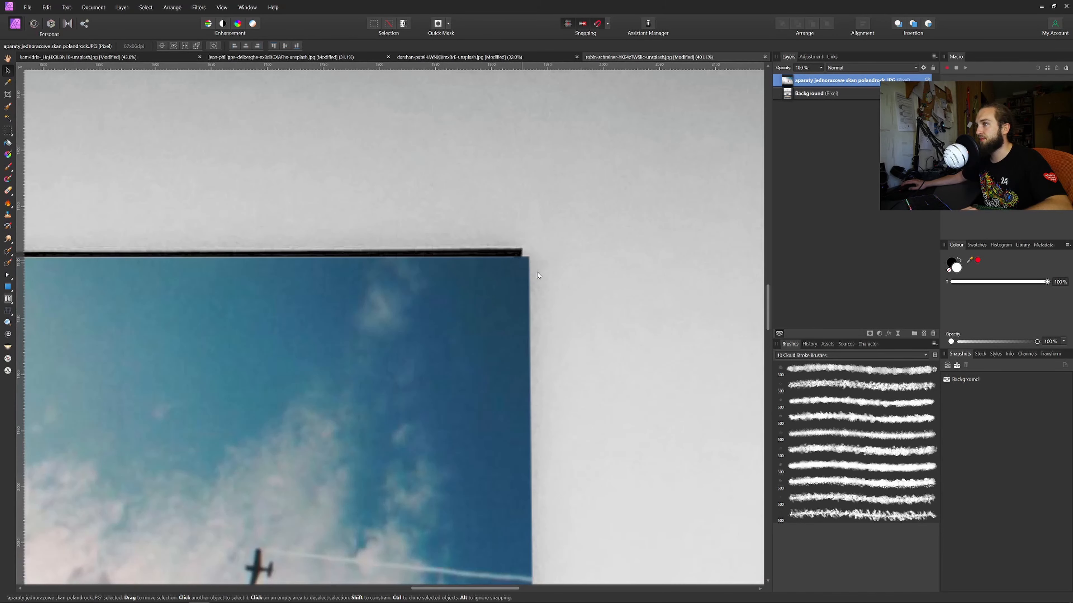
{"action": "scroll", "coordinate": [573, 417], "scroll_direction": "down", "scroll_amount": 3}
{"action": "left_click_drag", "start_coordinate": [545, 496], "coordinate": [531, 496]}
Step: Adjust the sky photo's lower edge to line up with the bottom of the black frame
{"action": "left_click_drag", "start_coordinate": [637, 446], "coordinate": [709, 237]}
{"action": "left_click_drag", "start_coordinate": [470, 464], "coordinate": [606, 218]}
{"action": "left_click_drag", "start_coordinate": [339, 471], "coordinate": [537, 420]}
{"action": "left_click_drag", "start_coordinate": [384, 349], "coordinate": [385, 363]}
{"action": "left_click_drag", "start_coordinate": [200, 406], "coordinate": [479, 405]}
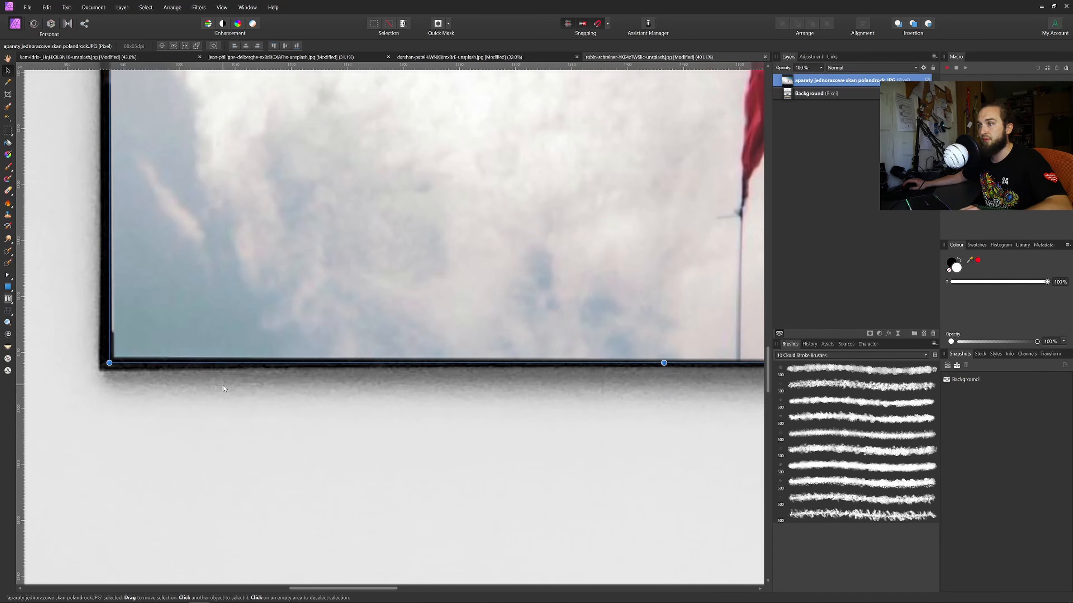
{"action": "left_click_drag", "start_coordinate": [223, 389], "coordinate": [371, 427]}
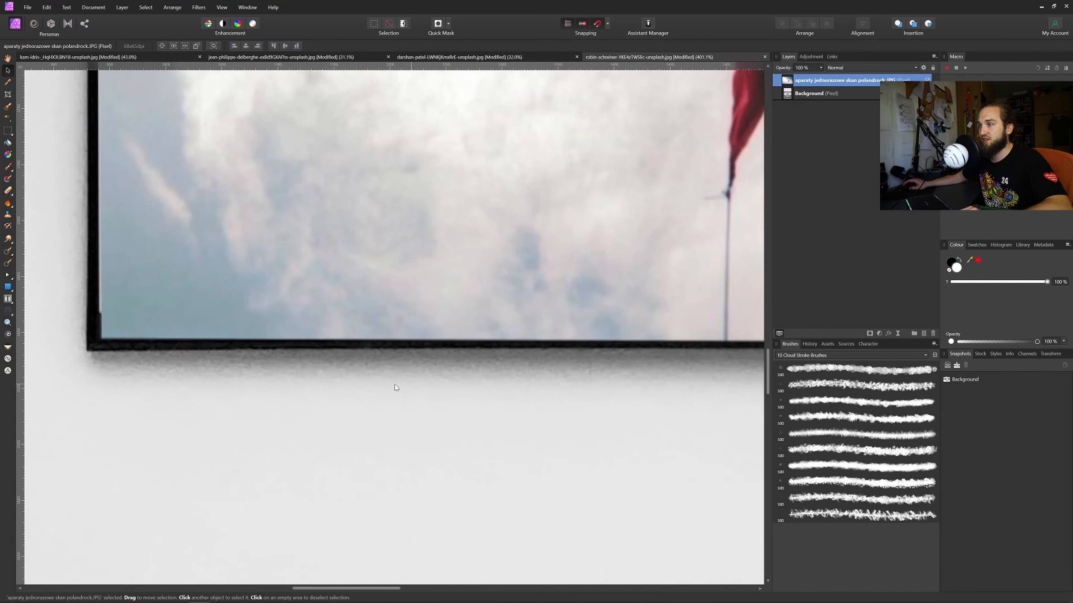
{"action": "scroll", "coordinate": [396, 388], "scroll_direction": "down", "scroll_amount": 1}
{"action": "mouse_move", "coordinate": [590, 347]}
{"action": "left_mouse_down"}
{"action": "mouse_move", "coordinate": [590, 323]}
{"action": "mouse_move", "coordinate": [590, 351]}
{"action": "left_mouse_up"}
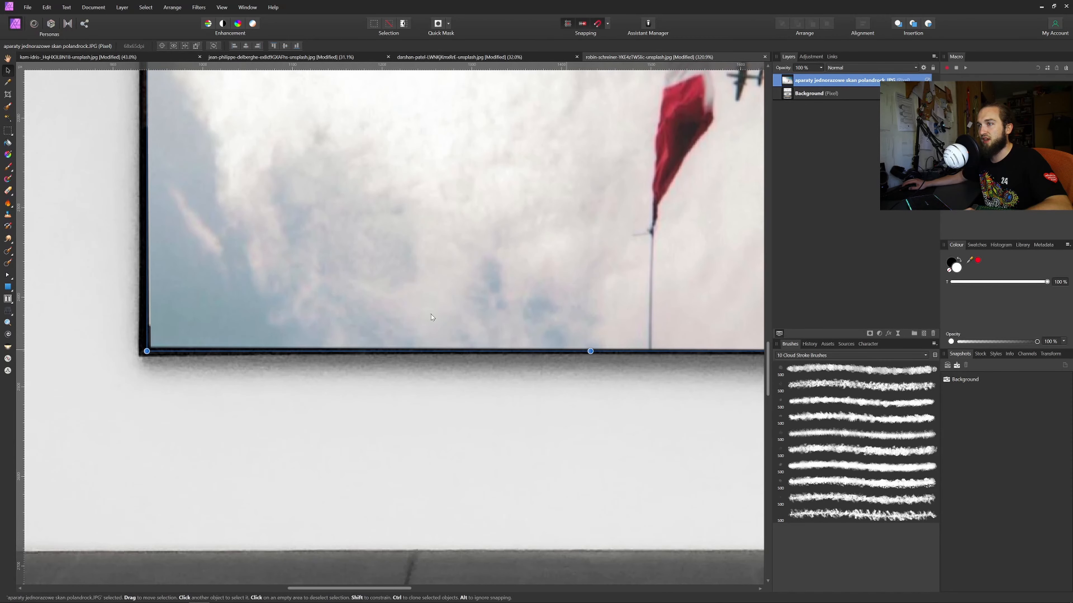
Step: Examine the sky photo's left-hand corners and edge for gaps between the picture and the frame
{"action": "left_click_drag", "start_coordinate": [215, 292], "coordinate": [413, 435]}
{"action": "left_click_drag", "start_coordinate": [316, 261], "coordinate": [338, 570]}
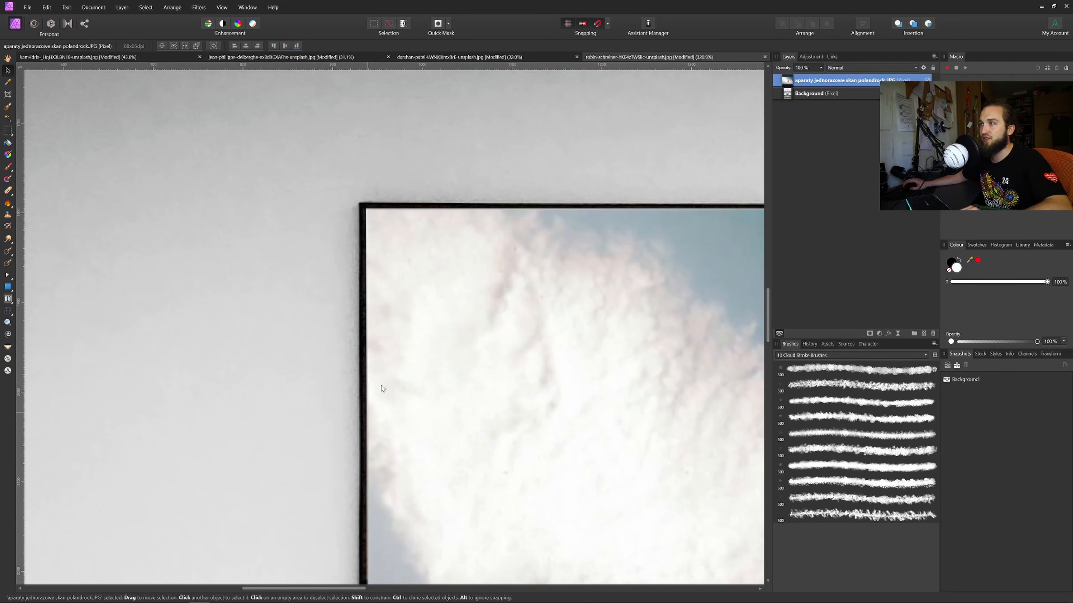
{"action": "scroll", "coordinate": [368, 223], "scroll_direction": "up", "scroll_amount": 7}
{"action": "scroll", "coordinate": [356, 154], "scroll_direction": "down", "scroll_amount": 5}
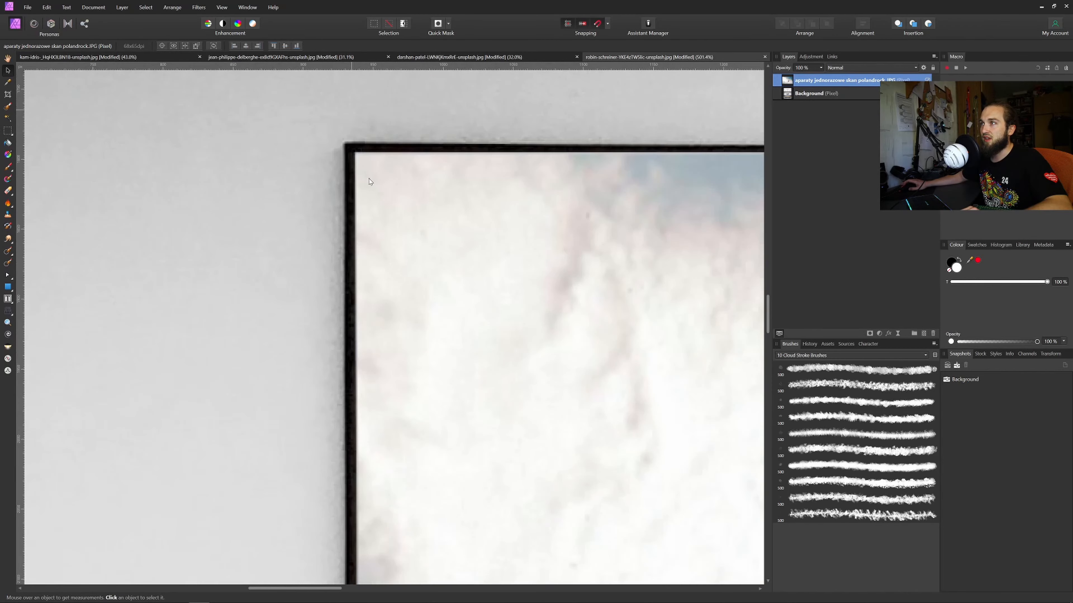
{"action": "scroll", "coordinate": [369, 181], "scroll_direction": "down", "scroll_amount": 8}
{"action": "scroll", "coordinate": [365, 408], "scroll_direction": "up", "scroll_amount": 10}
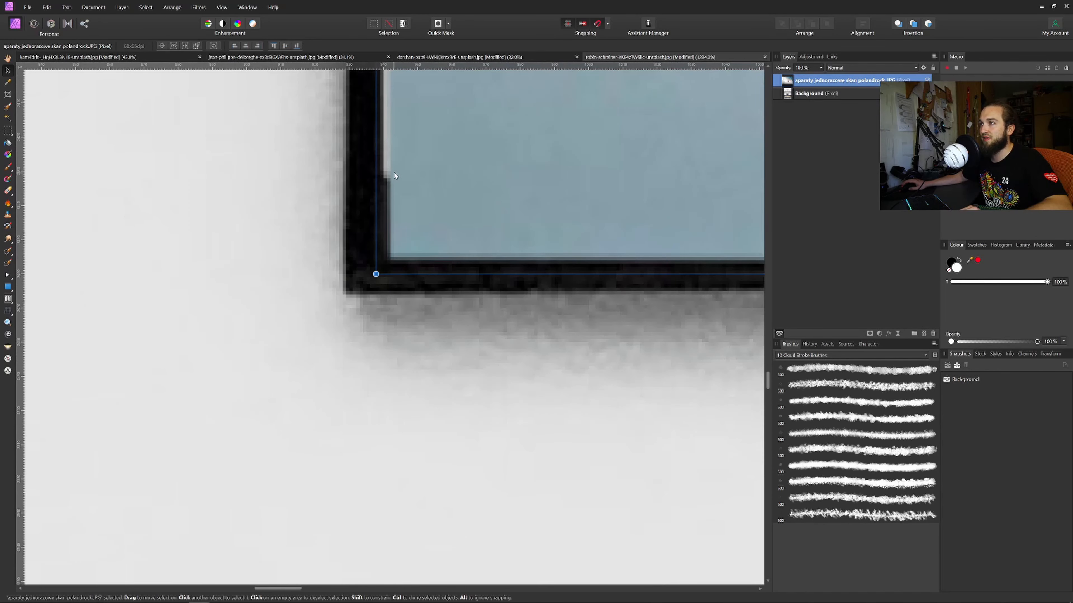
{"action": "scroll", "coordinate": [384, 174], "scroll_direction": "down", "scroll_amount": 6}
{"action": "scroll", "coordinate": [153, 306], "scroll_direction": "up", "scroll_amount": 3}
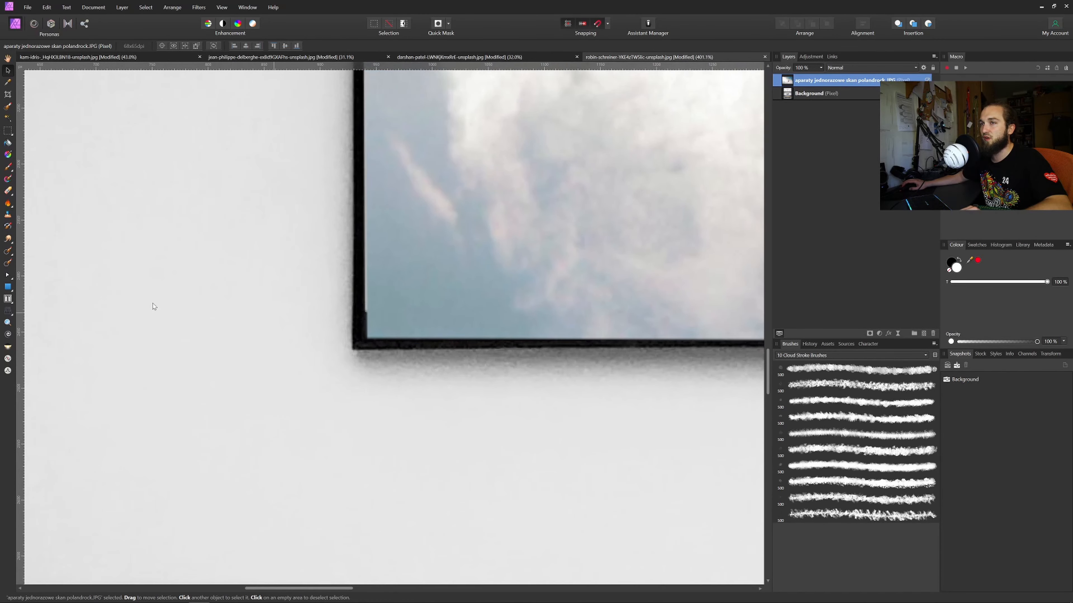
Step: Start a single-plane perspective on the sky photo and pull its lower-left corner outward to cover the gap along the frame
{"action": "left_click", "coordinate": [8, 311]}
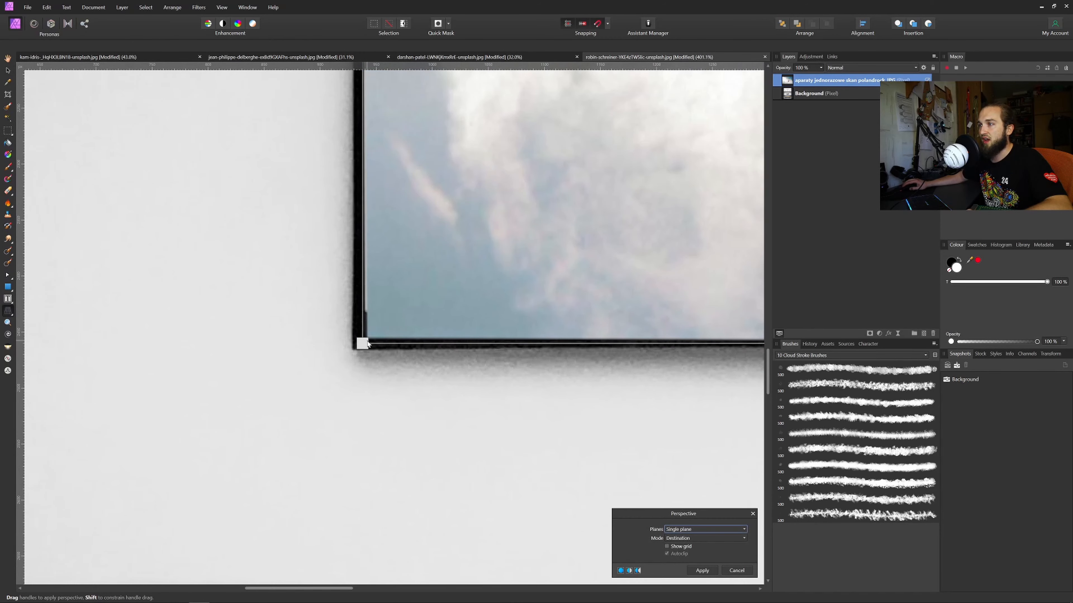
{"action": "left_click_drag", "start_coordinate": [363, 344], "coordinate": [356, 345]}
{"action": "scroll", "coordinate": [451, 413], "scroll_direction": "down", "scroll_amount": 5}
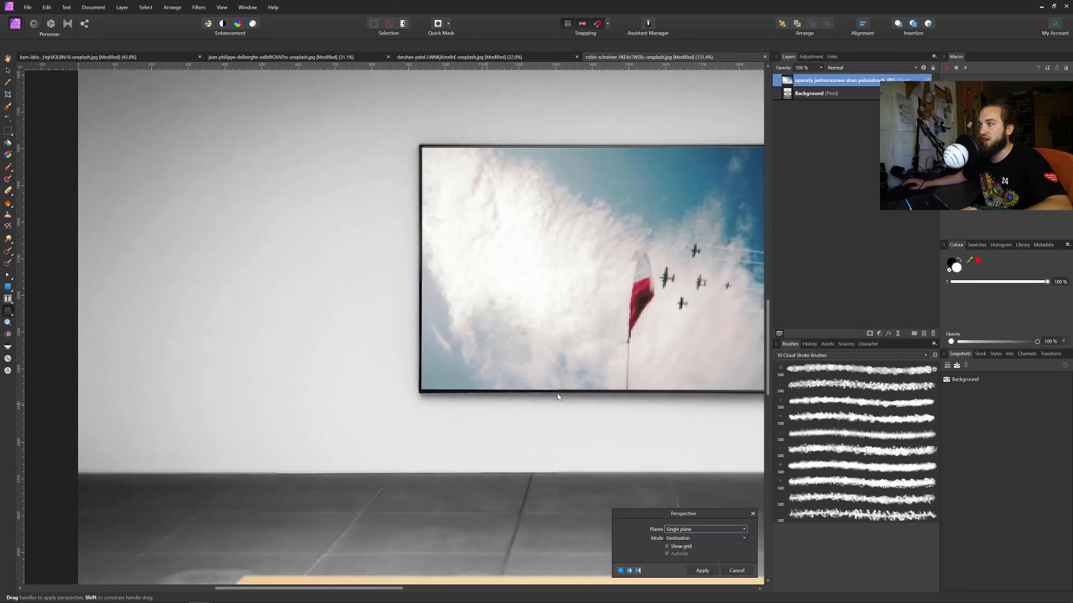
{"action": "left_click_drag", "start_coordinate": [656, 418], "coordinate": [297, 362]}
{"action": "scroll", "coordinate": [458, 339], "scroll_direction": "up", "scroll_amount": 8}
{"action": "scroll", "coordinate": [413, 368], "scroll_direction": "down", "scroll_amount": 8}
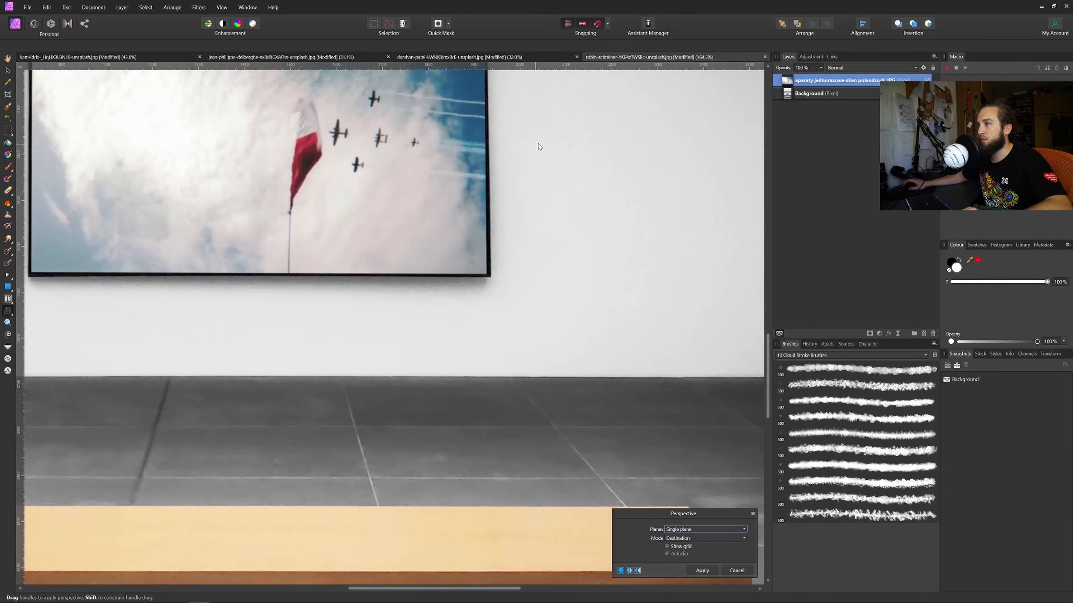
{"action": "left_click_drag", "start_coordinate": [538, 145], "coordinate": [567, 406]}
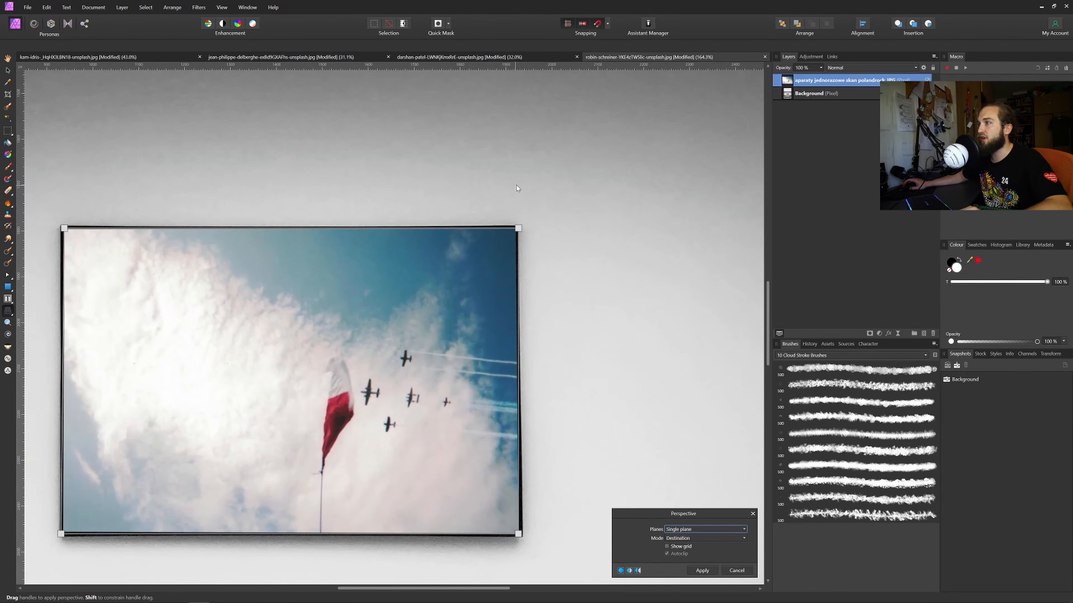
Step: Fine-tune the upper-right corner of the sky photo's perspective plane, apply the perspective, and deselect the photo
{"action": "scroll", "coordinate": [514, 279], "scroll_direction": "up", "scroll_amount": 6}
{"action": "left_click_drag", "start_coordinate": [505, 243], "coordinate": [505, 243]}
{"action": "scroll", "coordinate": [358, 237], "scroll_direction": "down", "scroll_amount": 4}
{"action": "left_click_drag", "start_coordinate": [166, 199], "coordinate": [508, 184]}
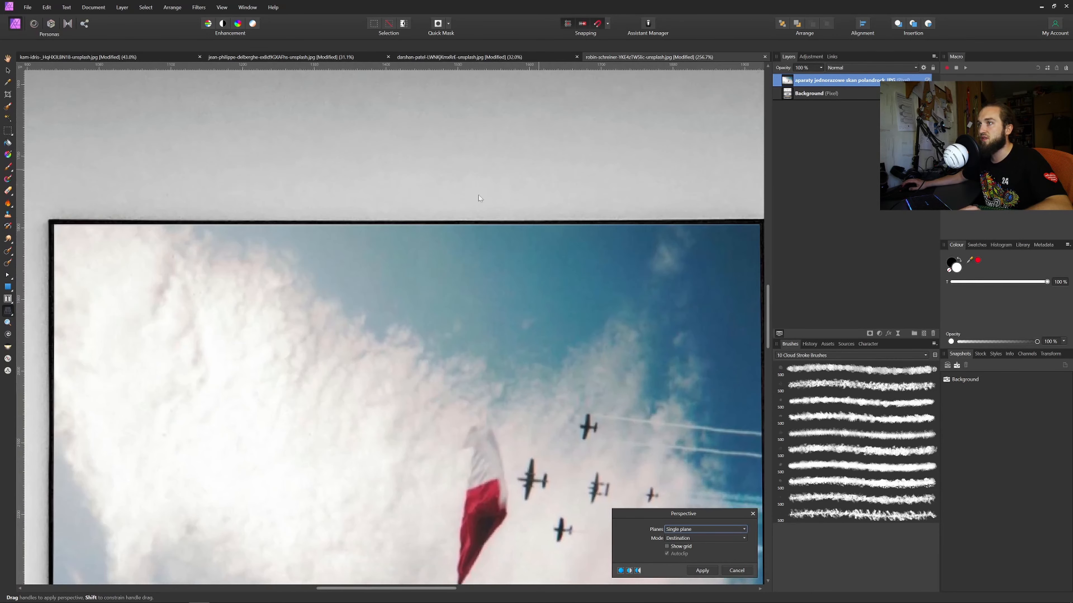
{"action": "left_click_drag", "start_coordinate": [224, 191], "coordinate": [457, 195]}
{"action": "left_click_drag", "start_coordinate": [518, 221], "coordinate": [412, 165]}
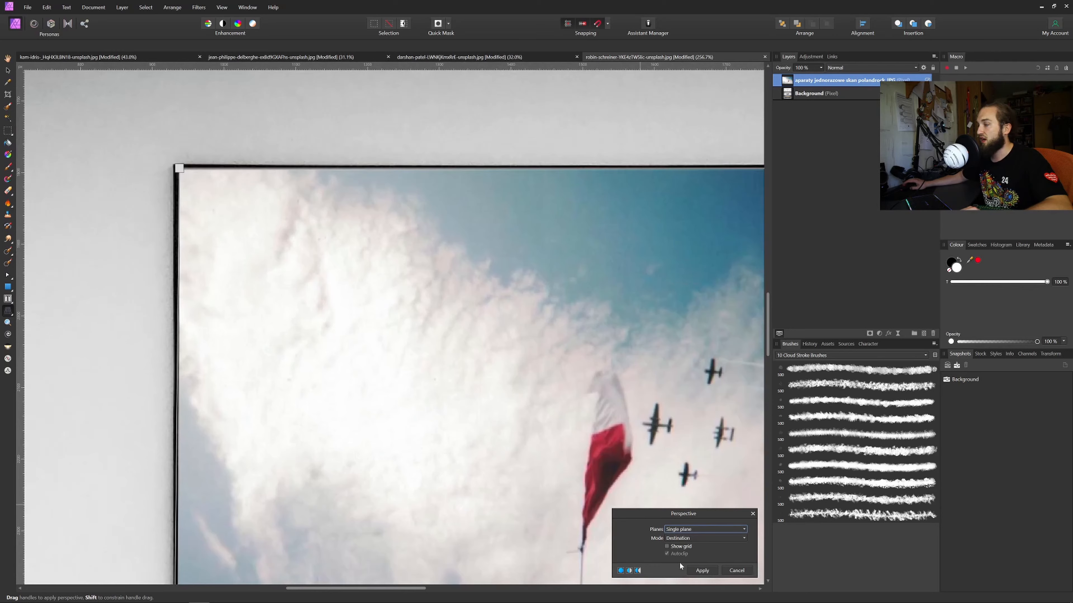
{"action": "left_click", "coordinate": [702, 571]}
{"action": "scroll", "coordinate": [598, 385], "scroll_direction": "down", "scroll_amount": 6}
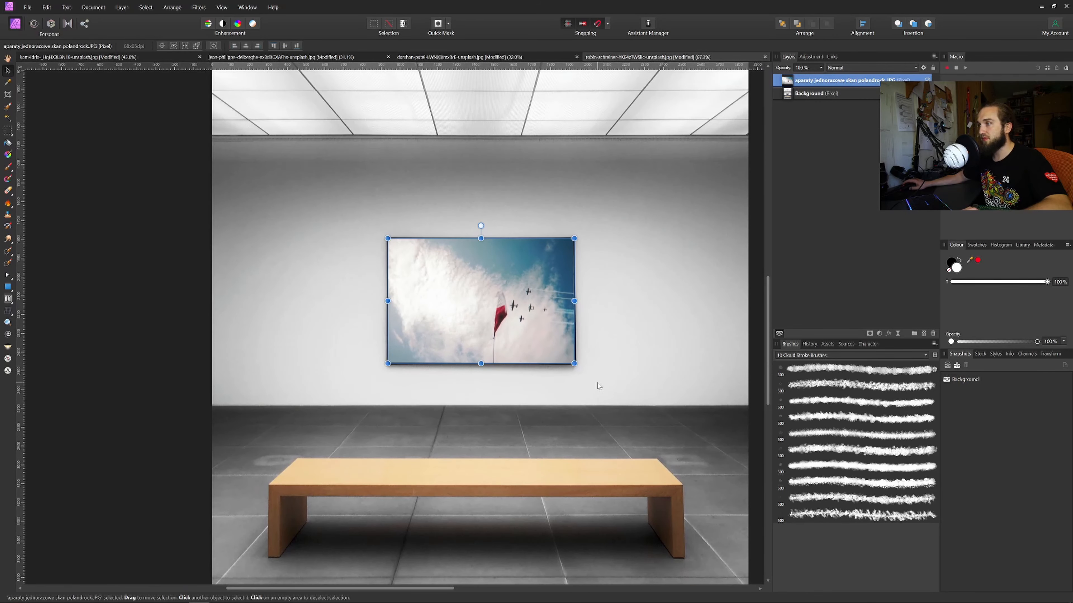
{"action": "scroll", "coordinate": [598, 385], "scroll_direction": "down", "scroll_amount": 4}
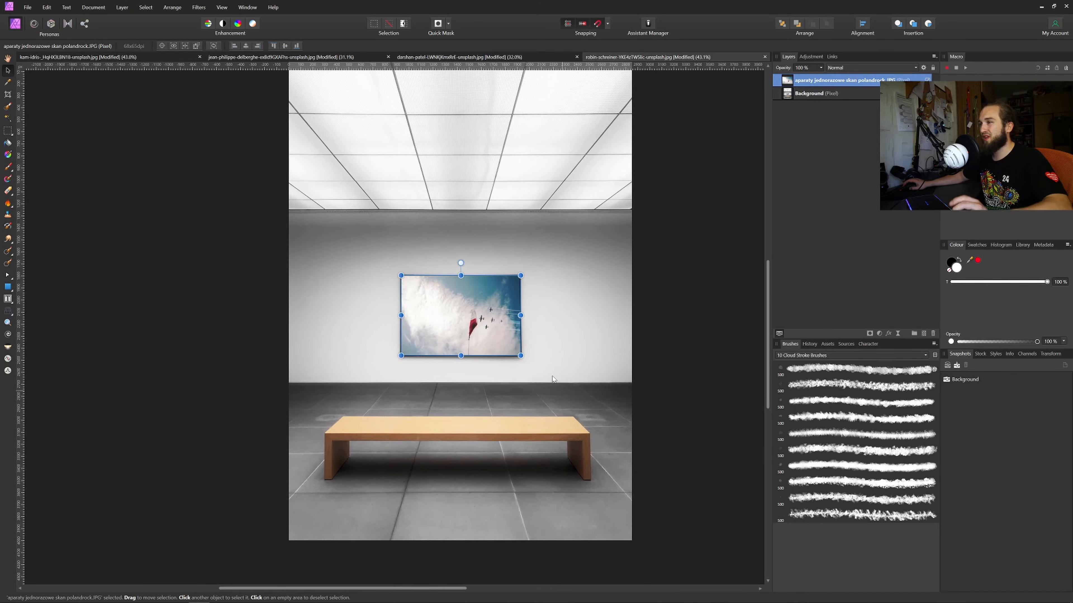
{"action": "left_click", "coordinate": [673, 293]}
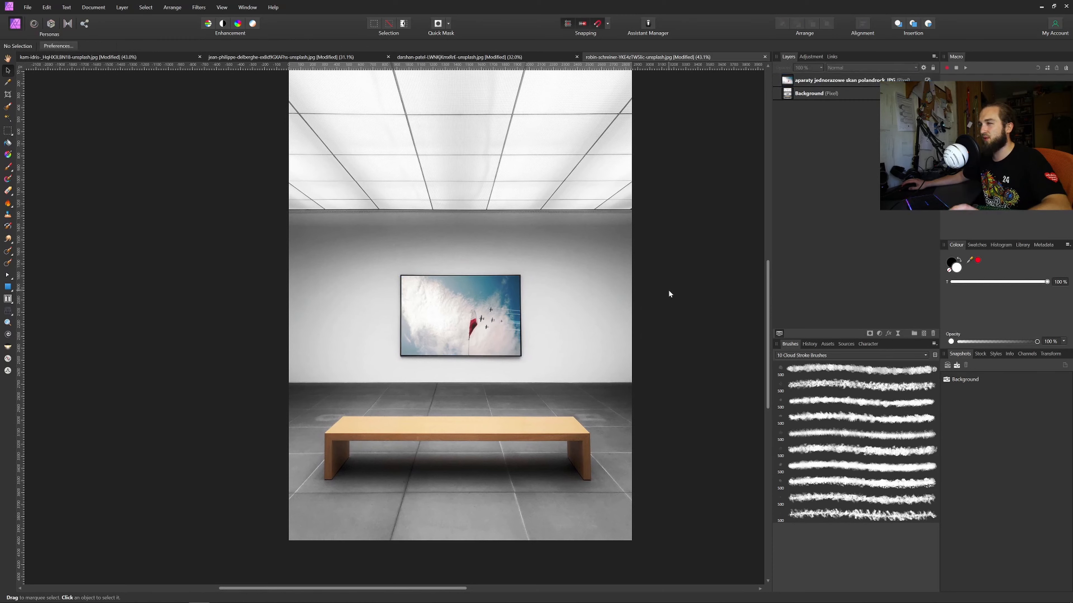
Step: Add an HSL adjustment to the sky photo with the cyans' saturation at about -44 % and the reds' at 38 %
{"action": "left_click", "coordinate": [828, 80]}
{"action": "left_click", "coordinate": [879, 334]}
{"action": "left_click", "coordinate": [830, 360]}
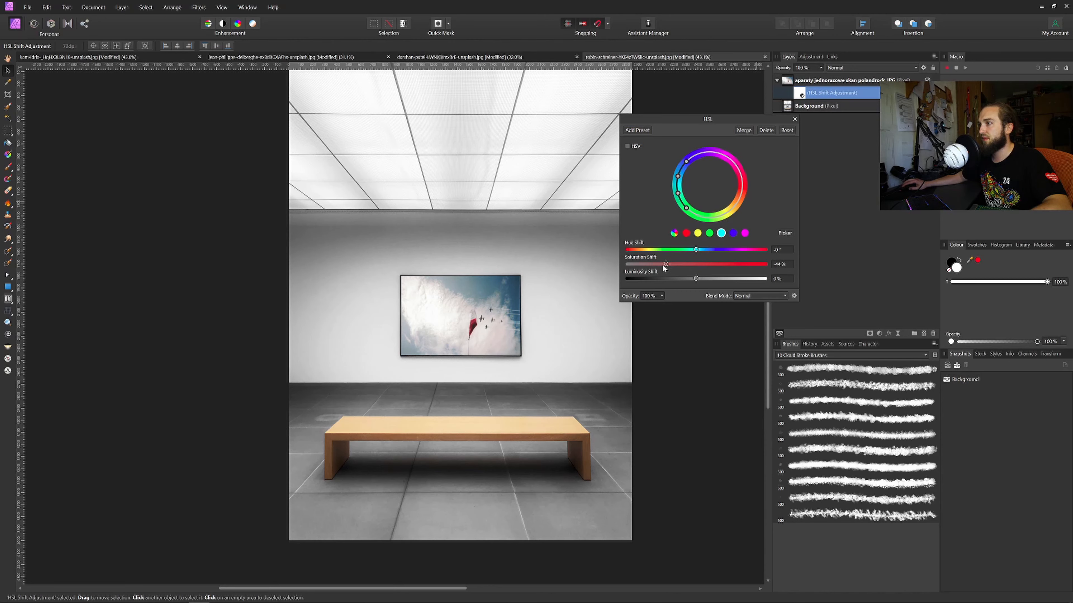
{"action": "left_click", "coordinate": [686, 234]}
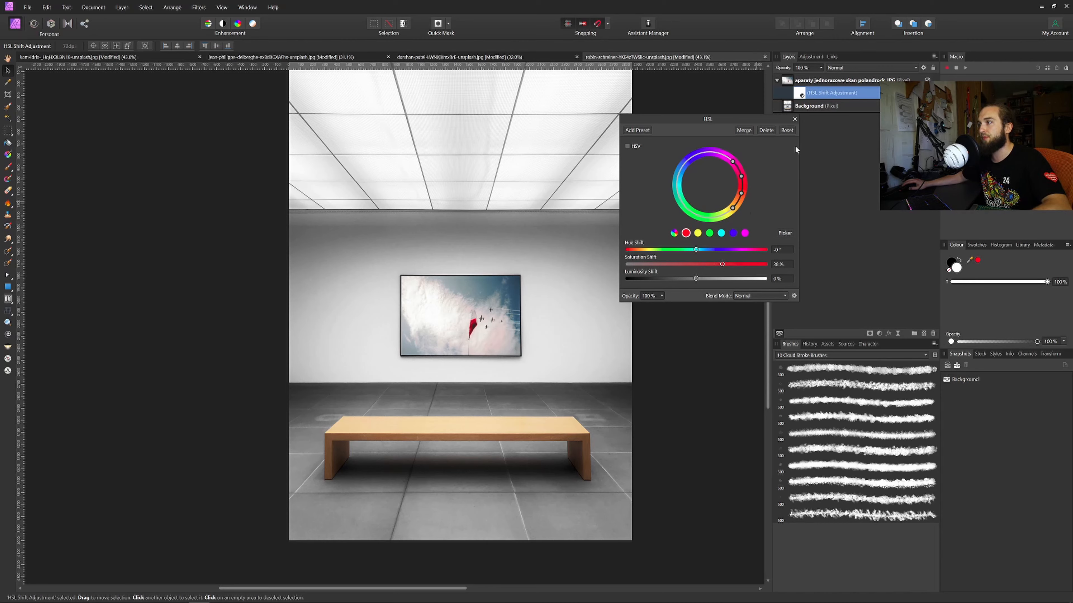
{"action": "left_click", "coordinate": [795, 119]}
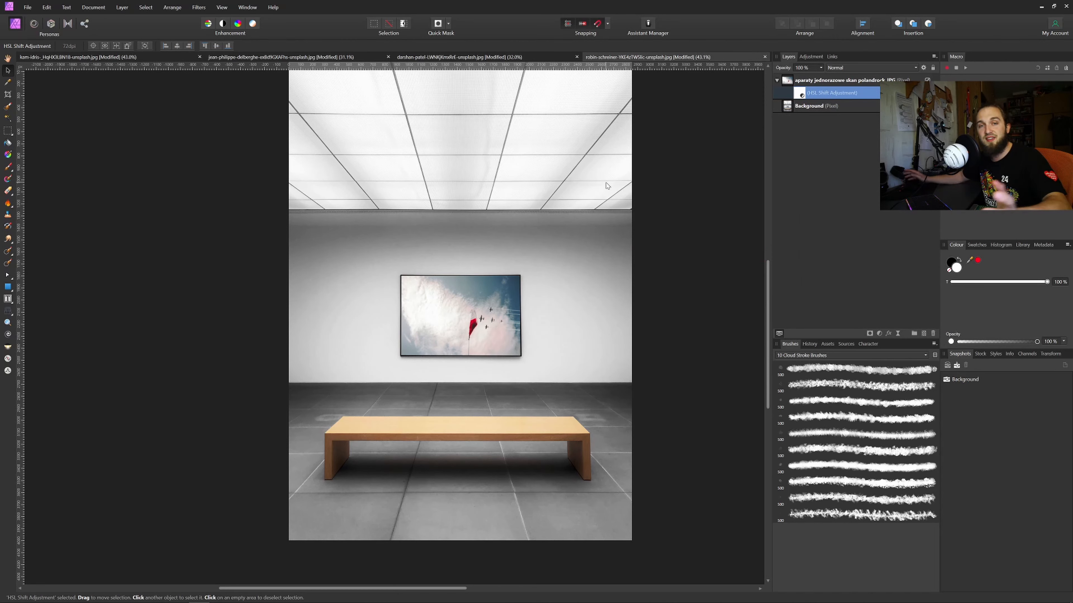